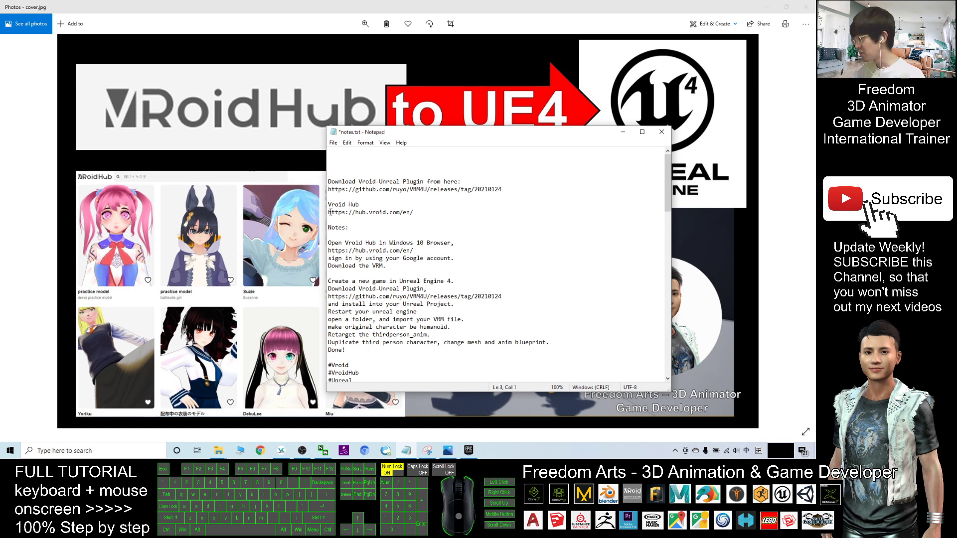
Copy the hub.vroid.com address from notes.txt and open a new Chrome window
{"action": "left_click_drag", "start_coordinate": [330, 212], "coordinate": [414, 213]}
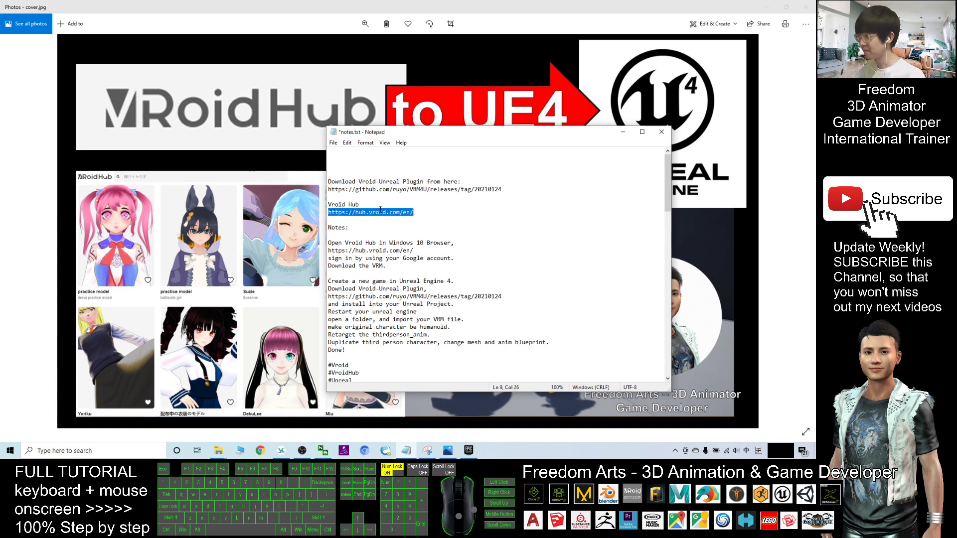
{"action": "left_click", "coordinate": [328, 213]}
{"action": "left_click_drag", "start_coordinate": [328, 212], "coordinate": [415, 213]}
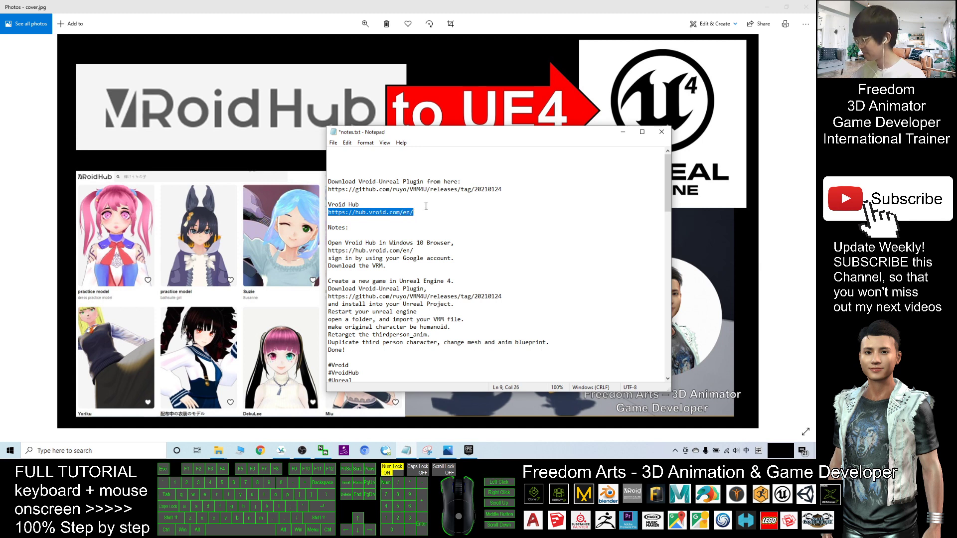
{"action": "key", "text": "ctrl+c"}
{"action": "left_click", "coordinate": [261, 450]}
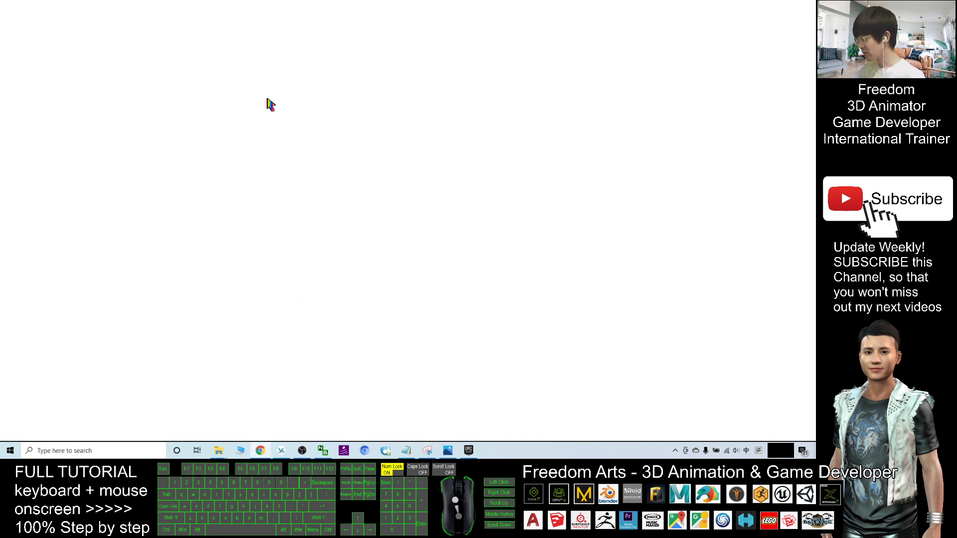
Load the VRoid Hub site from the pasted address and browse its home page
{"action": "key", "text": "ctrl+v"}
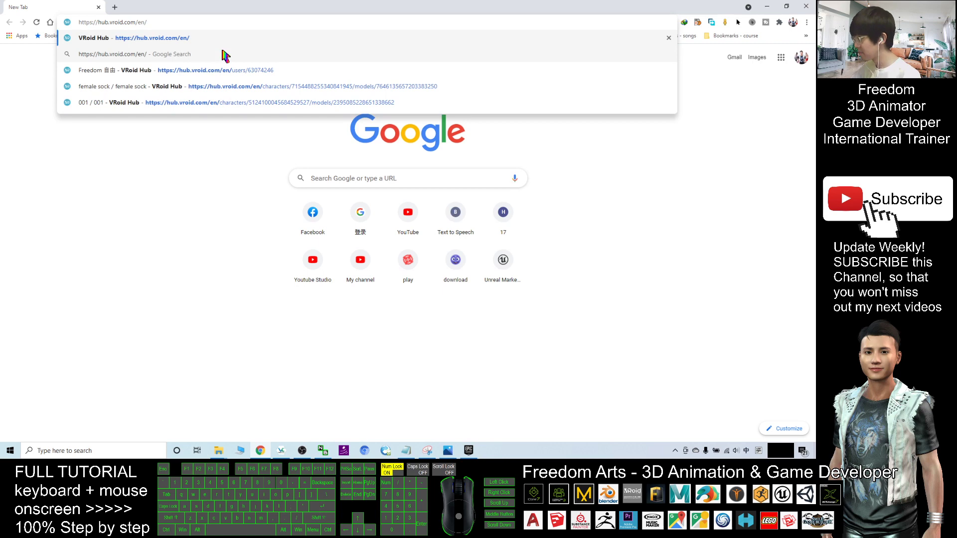
{"action": "key", "text": "Return"}
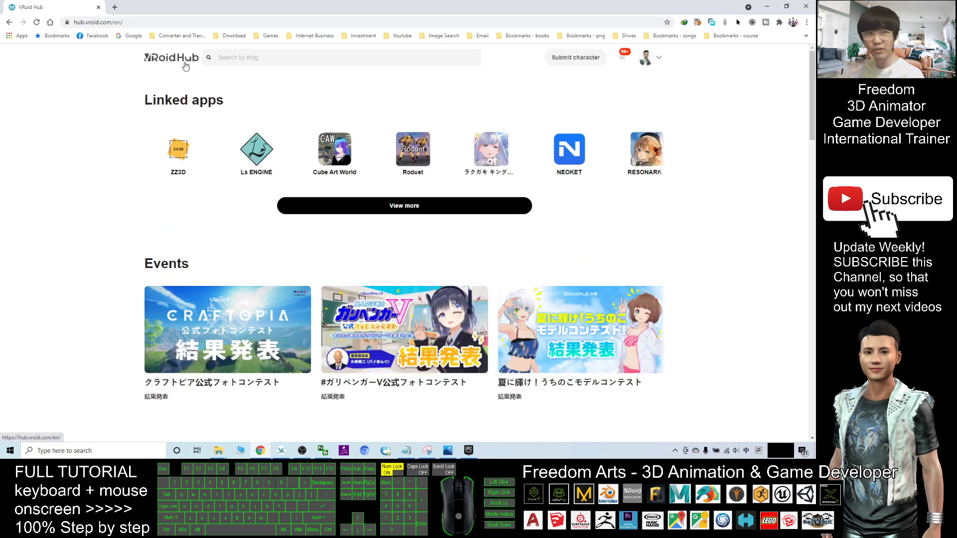
{"action": "scroll", "coordinate": [184, 65], "scroll_direction": "down", "scroll_amount": 15}
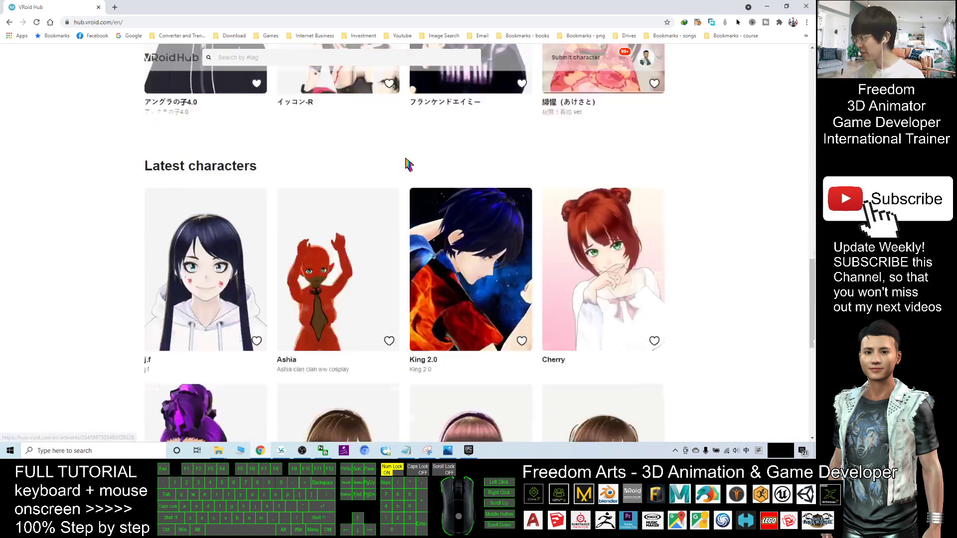
{"action": "scroll", "coordinate": [309, 225], "scroll_direction": "down", "scroll_amount": 8}
{"action": "scroll", "coordinate": [374, 212], "scroll_direction": "up", "scroll_amount": 7}
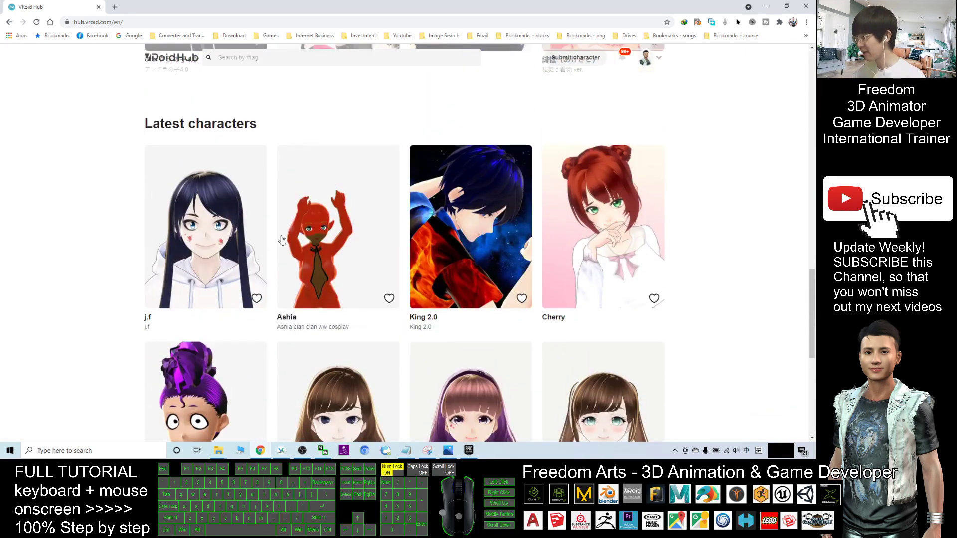
{"action": "scroll", "coordinate": [504, 205], "scroll_direction": "down", "scroll_amount": 4}
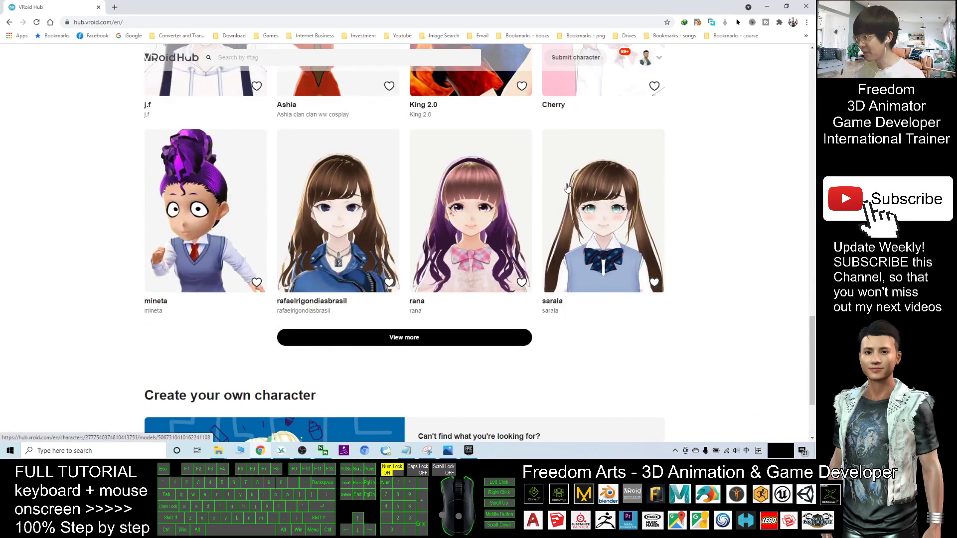
{"action": "scroll", "coordinate": [588, 186], "scroll_direction": "up", "scroll_amount": 12}
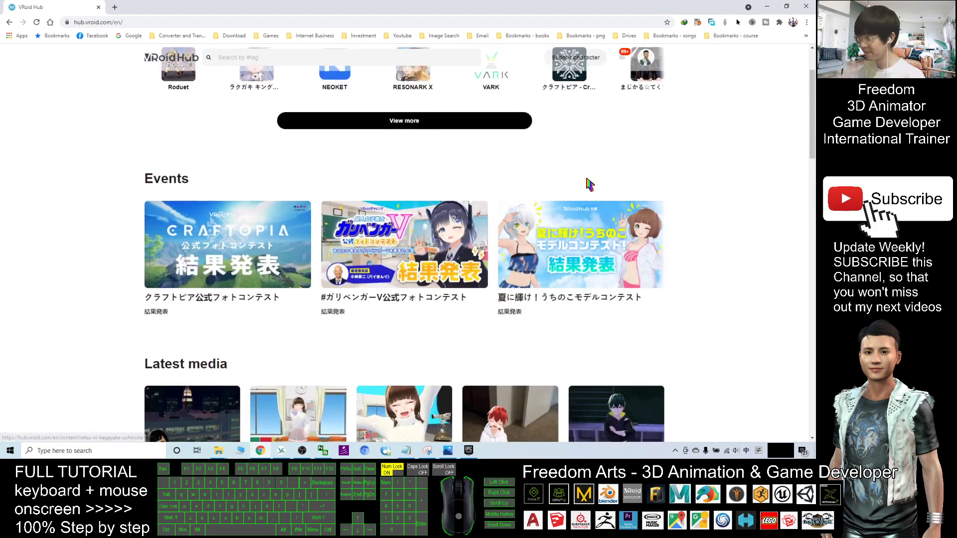
Open the characters for the popular tag #輝けうちの子 and bring up the conditions-of-use filter
{"action": "left_click", "coordinate": [653, 58]}
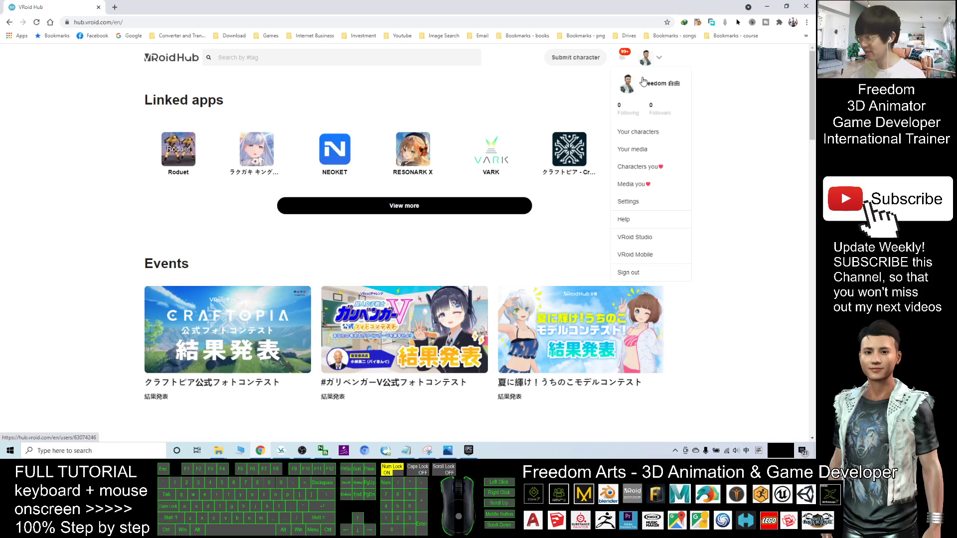
{"action": "left_click", "coordinate": [751, 128]}
{"action": "left_click", "coordinate": [269, 59]}
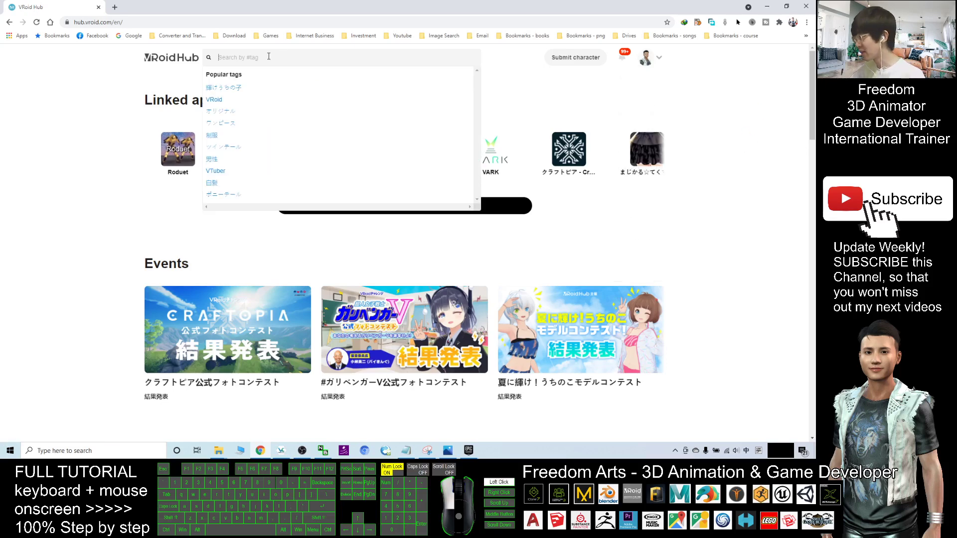
{"action": "left_click", "coordinate": [219, 91]}
{"action": "left_click", "coordinate": [219, 88]}
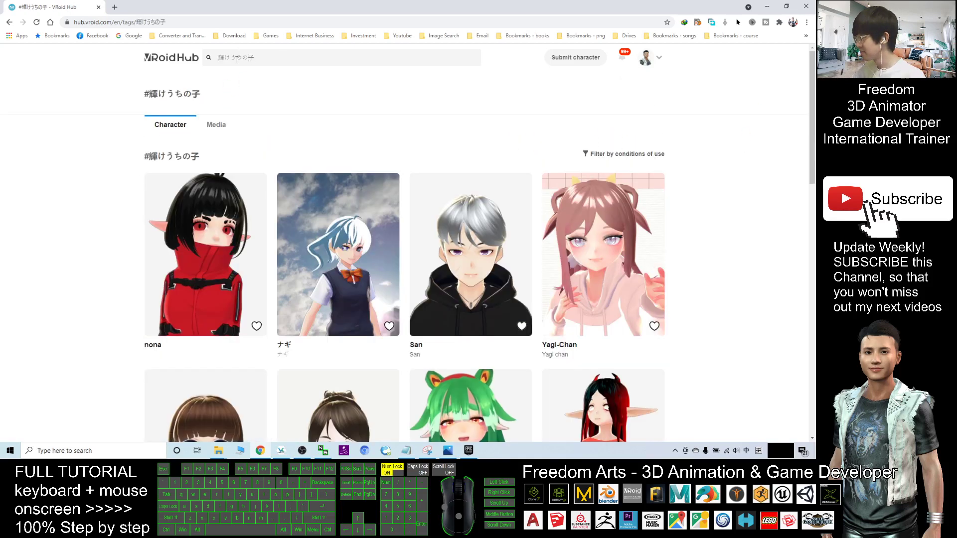
{"action": "left_click", "coordinate": [641, 157]}
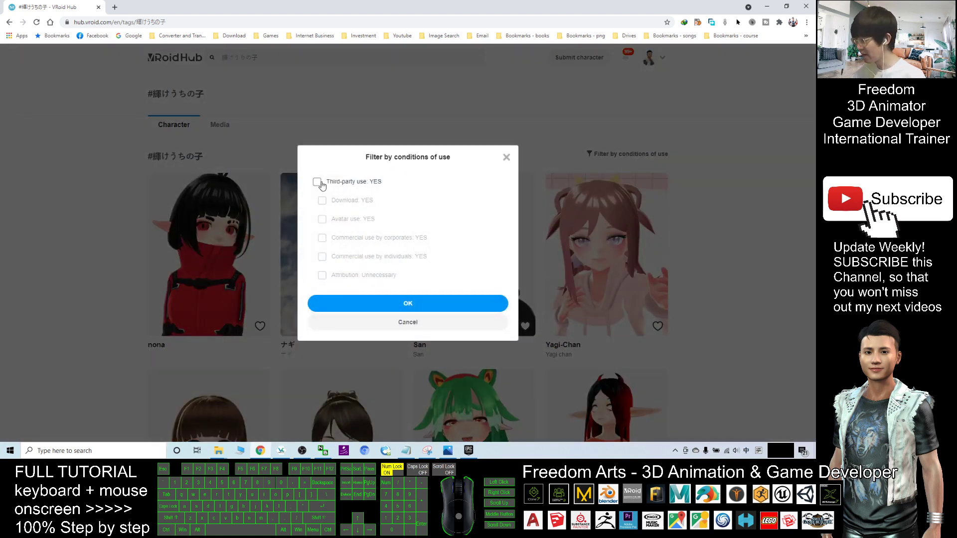
Filter results to downloadable, avatar, corporate and for-profit use, with attribution unnecessary
{"action": "left_click", "coordinate": [317, 182]}
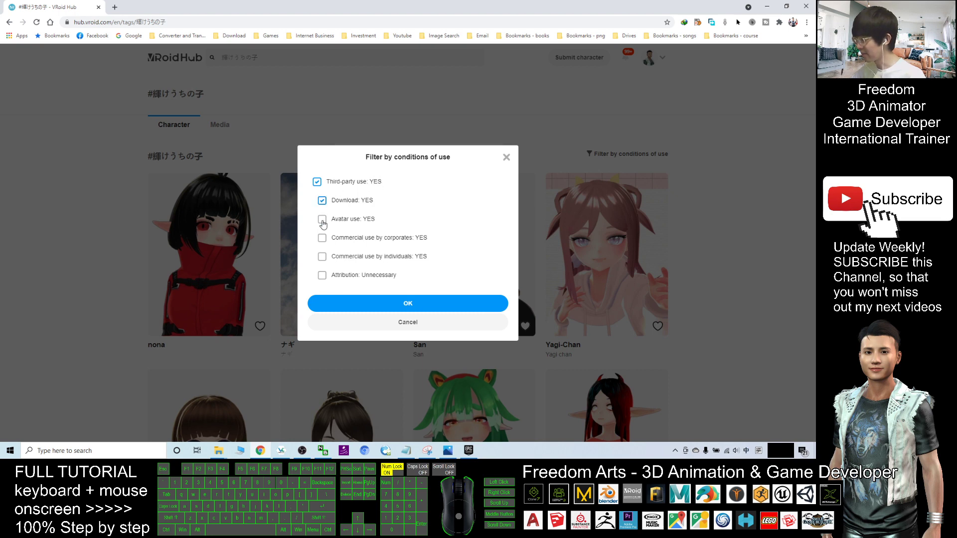
{"action": "left_click", "coordinate": [322, 258]}
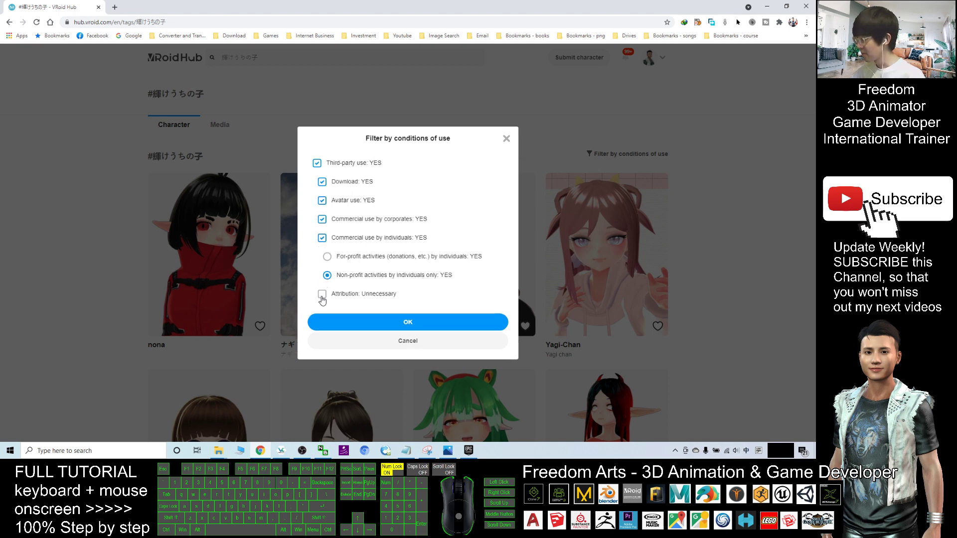
{"action": "left_click", "coordinate": [322, 295]}
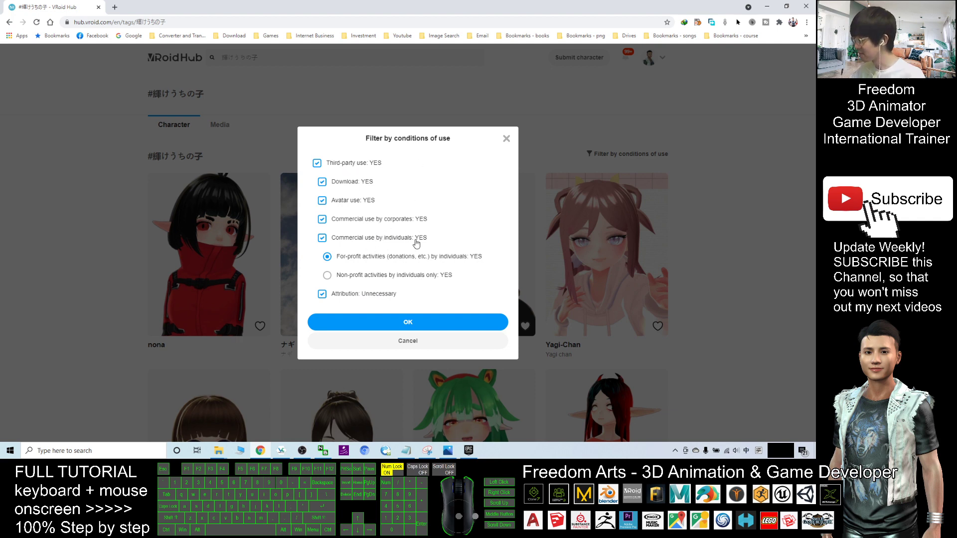
{"action": "left_click", "coordinate": [393, 323]}
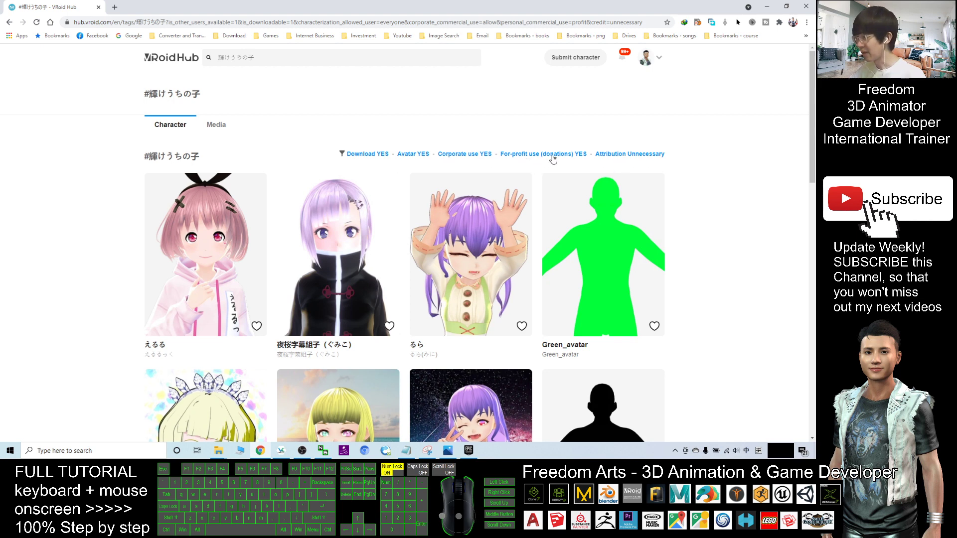
Scroll through the filtered results, loading more, until the ダークネスドレス改造 card shows
{"action": "scroll", "coordinate": [632, 213], "scroll_direction": "down", "scroll_amount": 4}
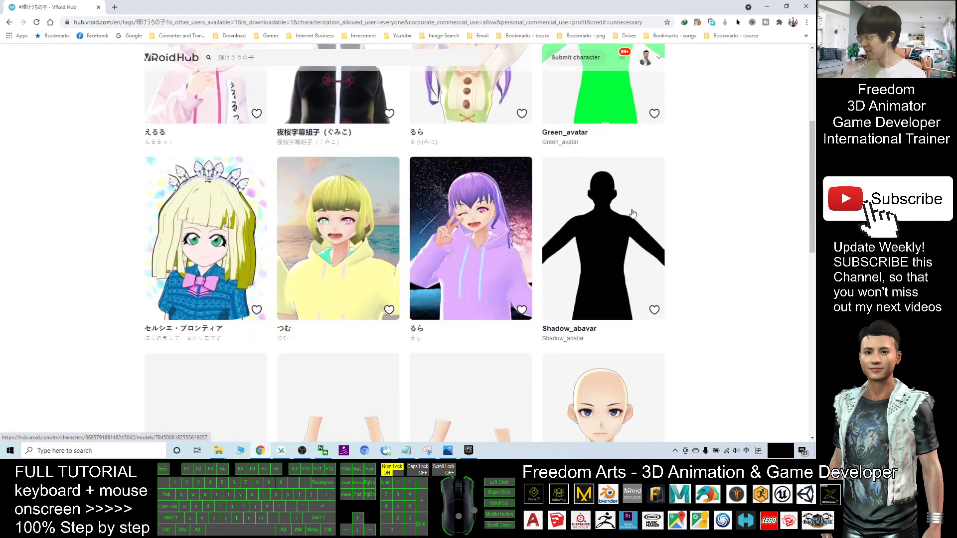
{"action": "scroll", "coordinate": [617, 220], "scroll_direction": "down", "scroll_amount": 9}
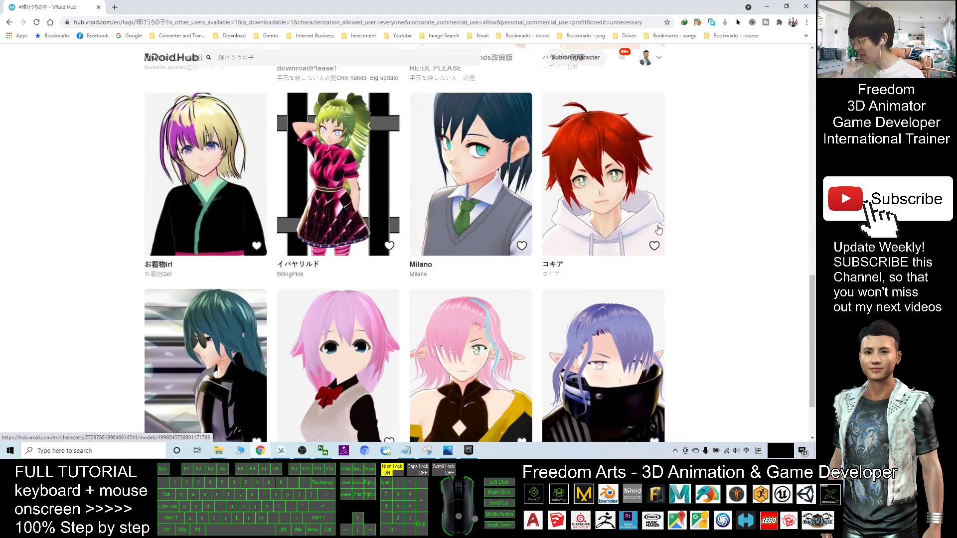
{"action": "scroll", "coordinate": [658, 230], "scroll_direction": "down", "scroll_amount": 2}
{"action": "scroll", "coordinate": [490, 257], "scroll_direction": "up", "scroll_amount": 5}
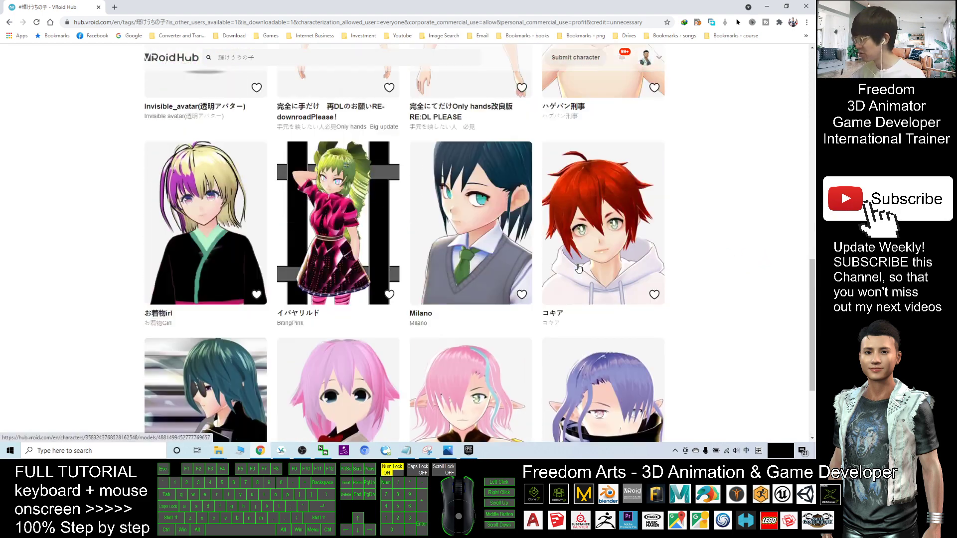
{"action": "scroll", "coordinate": [534, 279], "scroll_direction": "down", "scroll_amount": 3}
{"action": "scroll", "coordinate": [536, 294], "scroll_direction": "down", "scroll_amount": 3}
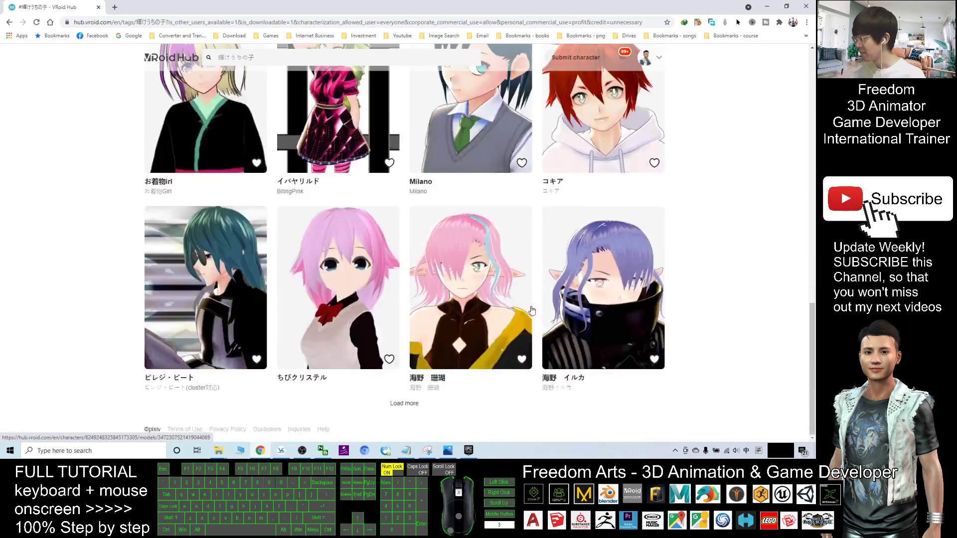
{"action": "left_click", "coordinate": [404, 399]}
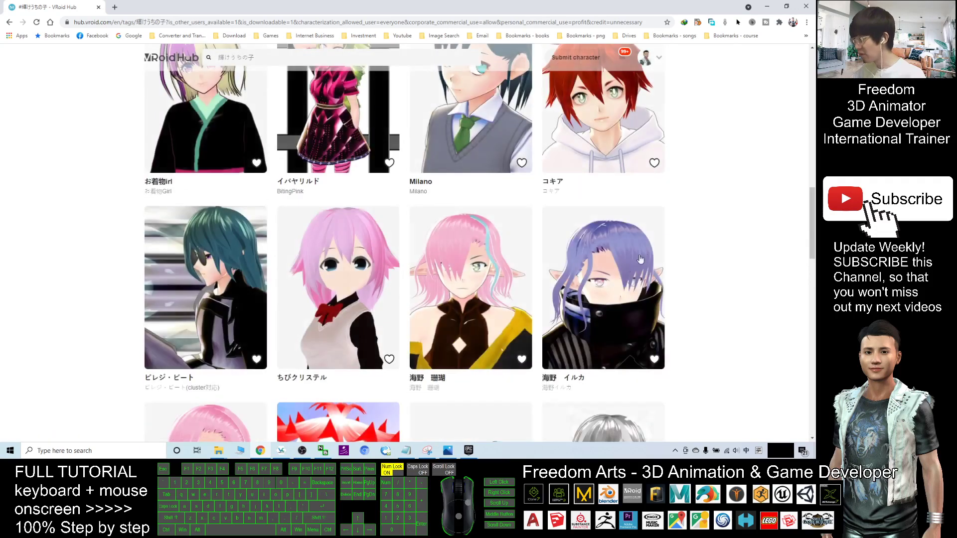
{"action": "scroll", "coordinate": [621, 299], "scroll_direction": "down", "scroll_amount": 6}
{"action": "scroll", "coordinate": [616, 263], "scroll_direction": "down", "scroll_amount": 5}
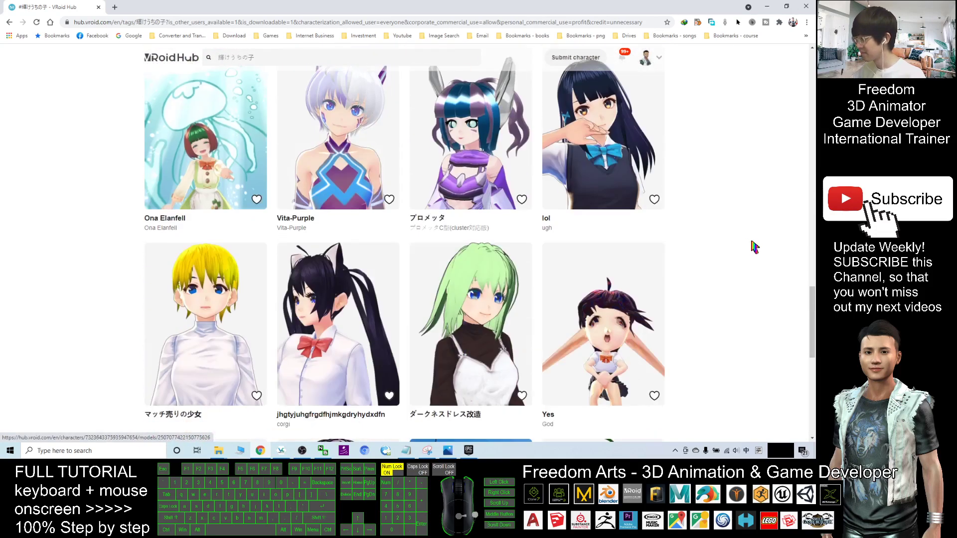
{"action": "scroll", "coordinate": [754, 246], "scroll_direction": "down", "scroll_amount": 2}
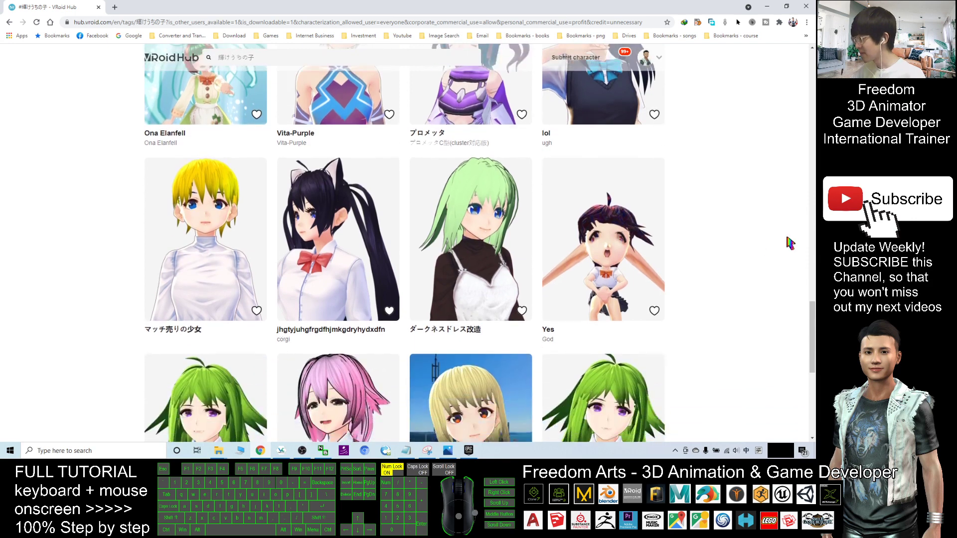
{"action": "scroll", "coordinate": [790, 240], "scroll_direction": "down", "scroll_amount": 2}
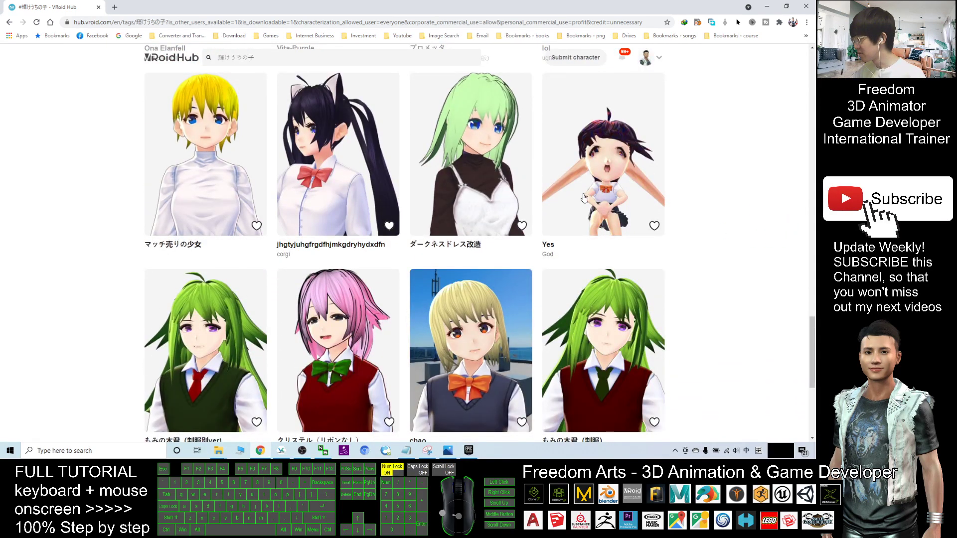
{"action": "scroll", "coordinate": [612, 230], "scroll_direction": "down", "scroll_amount": 3}
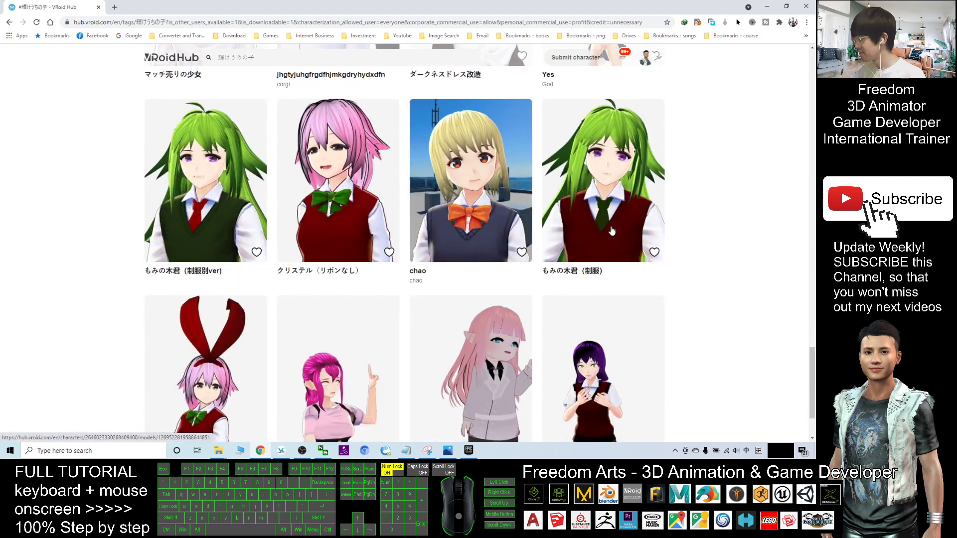
{"action": "scroll", "coordinate": [612, 231], "scroll_direction": "down", "scroll_amount": 2}
{"action": "scroll", "coordinate": [612, 230], "scroll_direction": "up", "scroll_amount": 4}
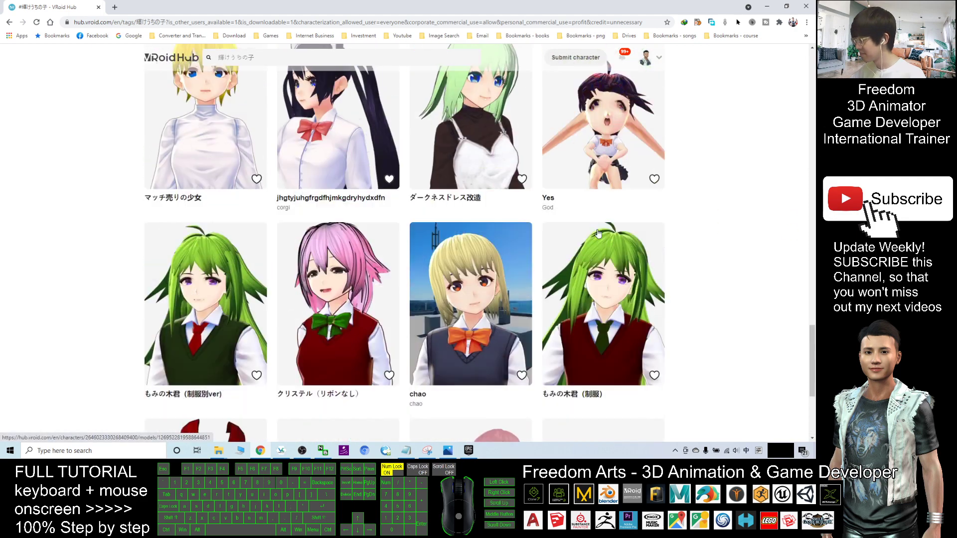
{"action": "scroll", "coordinate": [681, 236], "scroll_direction": "up", "scroll_amount": 2}
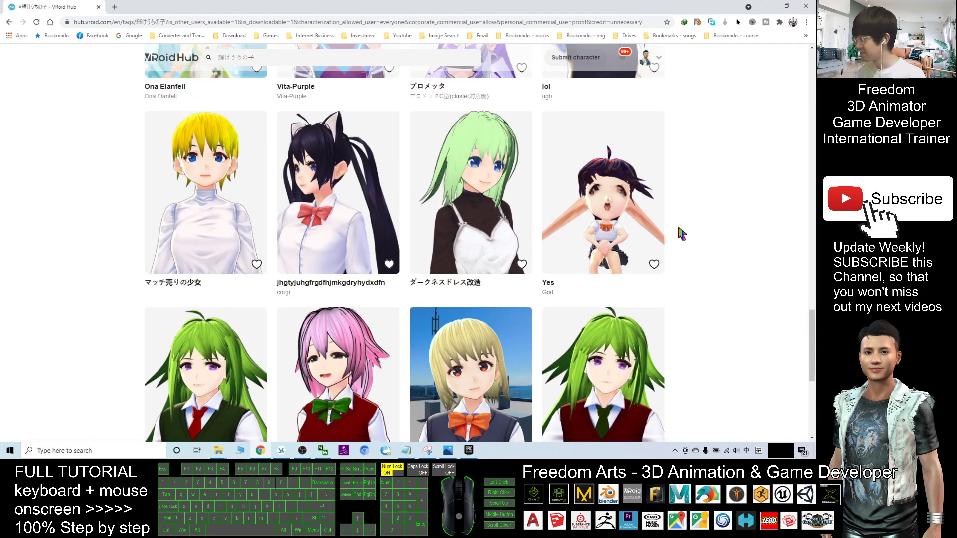
Open the ダークネスドレス改造 page in a new tab and inspect its 3D model
{"action": "right_click", "coordinate": [458, 182]}
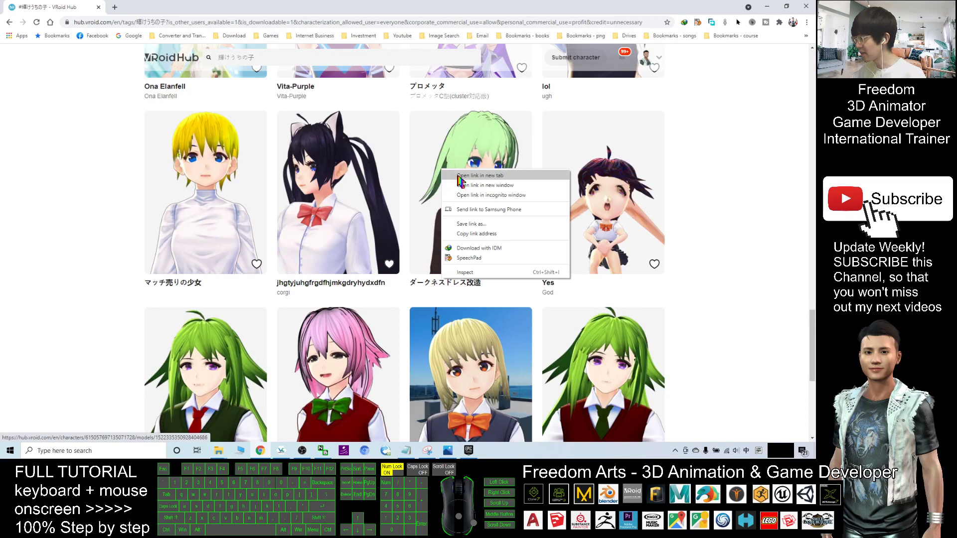
{"action": "left_click", "coordinate": [462, 178]}
{"action": "left_click", "coordinate": [141, 8]}
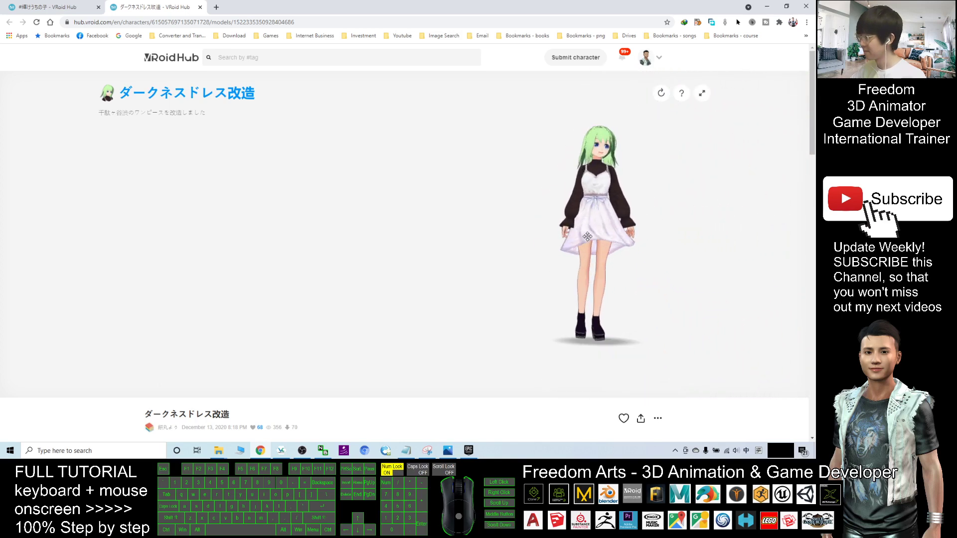
{"action": "middle_click_drag", "start_coordinate": [588, 236], "coordinate": [521, 247]}
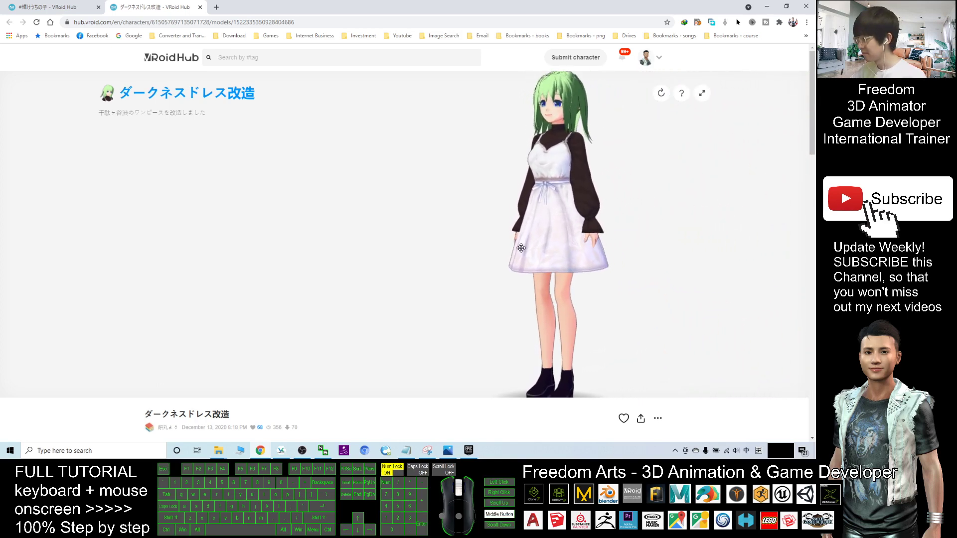
{"action": "right_click_drag", "start_coordinate": [522, 247], "coordinate": [444, 242]}
{"action": "scroll", "coordinate": [442, 242], "scroll_direction": "down", "scroll_amount": 3}
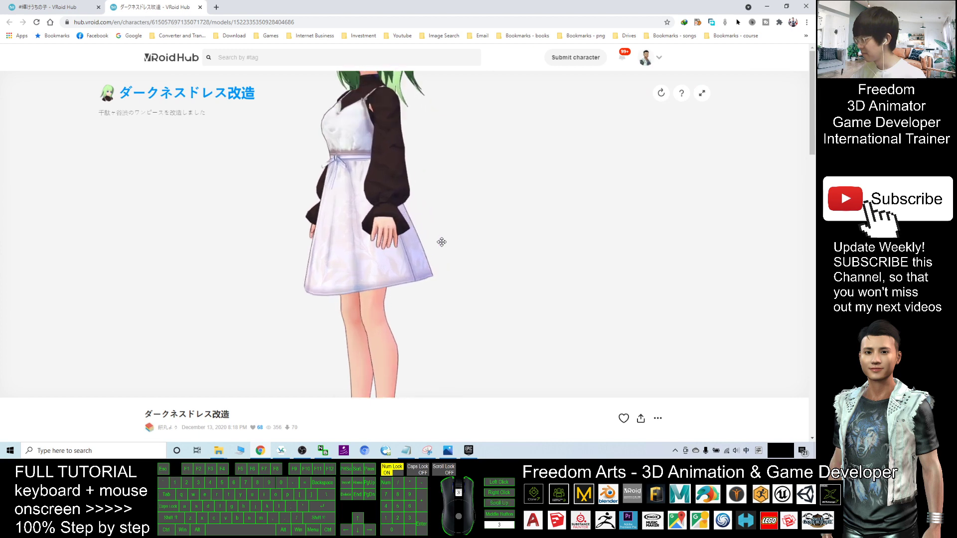
{"action": "scroll", "coordinate": [442, 242], "scroll_direction": "up", "scroll_amount": 3}
{"action": "scroll", "coordinate": [682, 278], "scroll_direction": "down", "scroll_amount": 3}
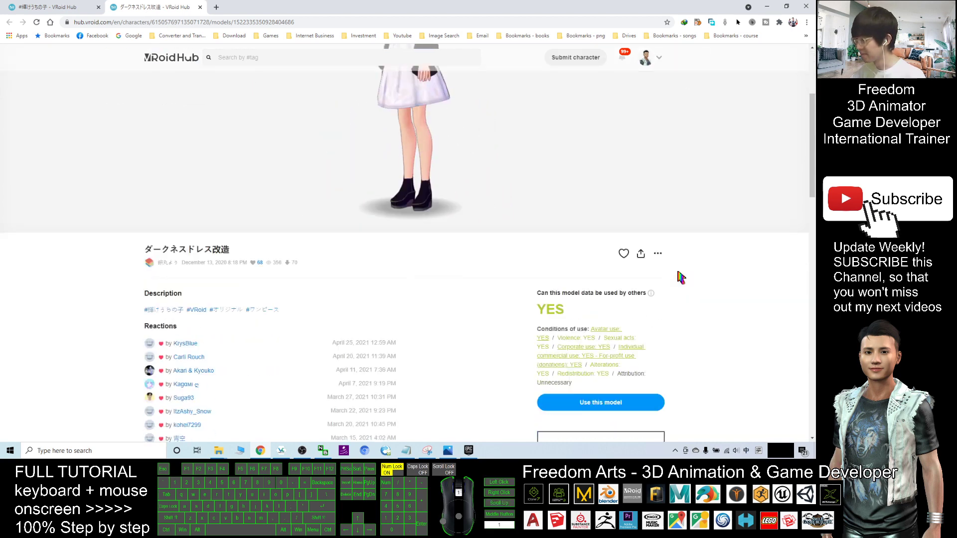
{"action": "scroll", "coordinate": [678, 278], "scroll_direction": "down", "scroll_amount": 3}
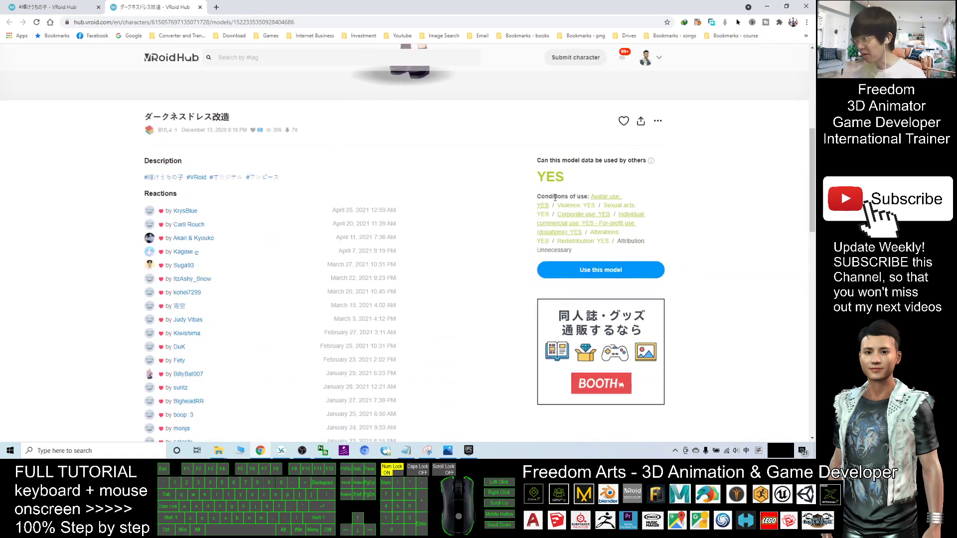
Review the model's Conditions of use, including Redistribution, and open the Use this model dialog
{"action": "double_click", "coordinate": [550, 197]}
{"action": "left_click", "coordinate": [555, 197]}
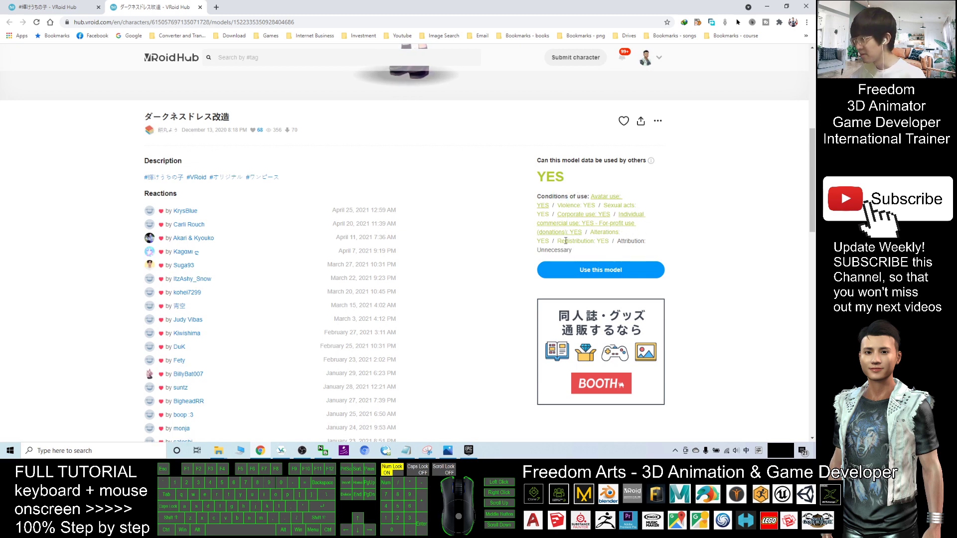
{"action": "left_click_drag", "start_coordinate": [575, 242], "coordinate": [606, 241]}
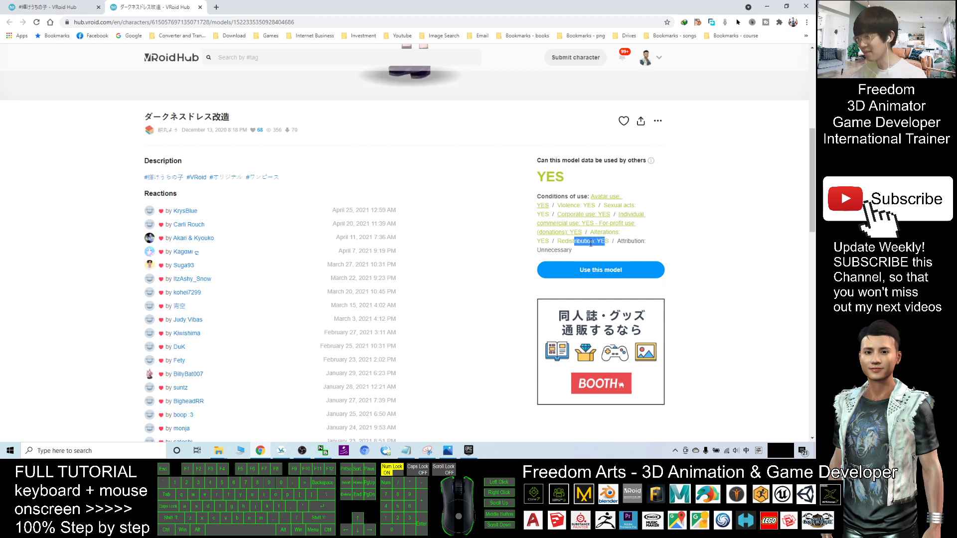
{"action": "left_click", "coordinate": [607, 271]}
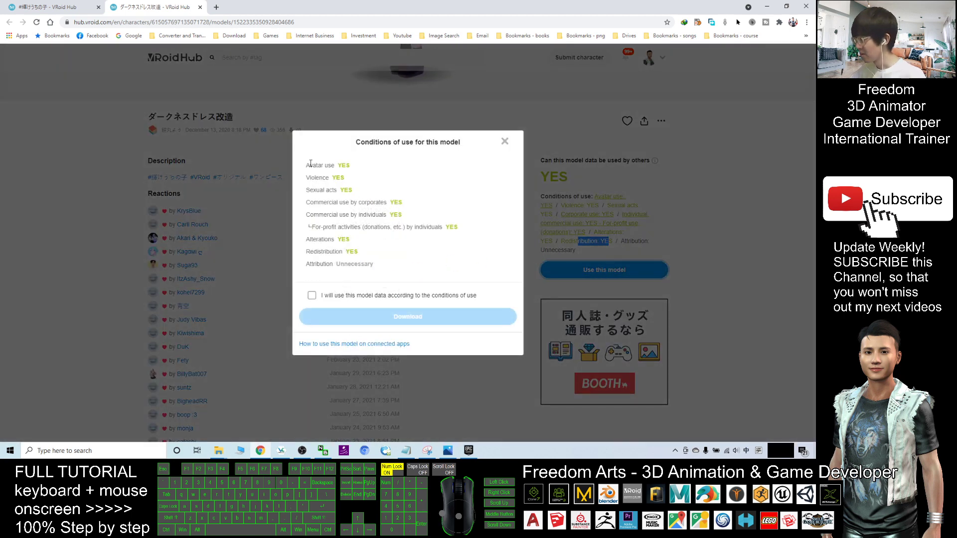
Review the commercial and redistribution conditions, agree to them, and download the VRM file
{"action": "left_click_drag", "start_coordinate": [403, 144], "coordinate": [459, 144]}
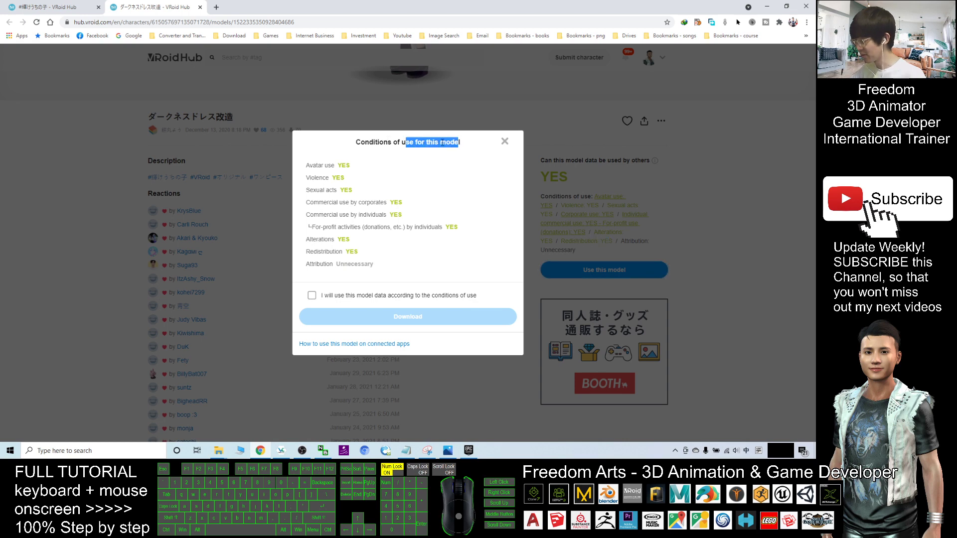
{"action": "left_click_drag", "start_coordinate": [324, 214], "coordinate": [385, 216]}
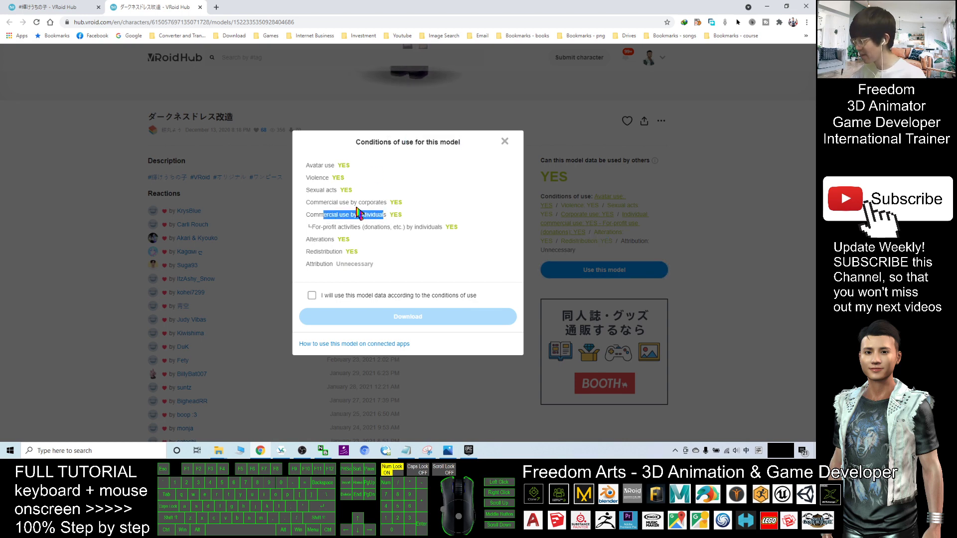
{"action": "left_click_drag", "start_coordinate": [324, 202], "coordinate": [391, 204]}
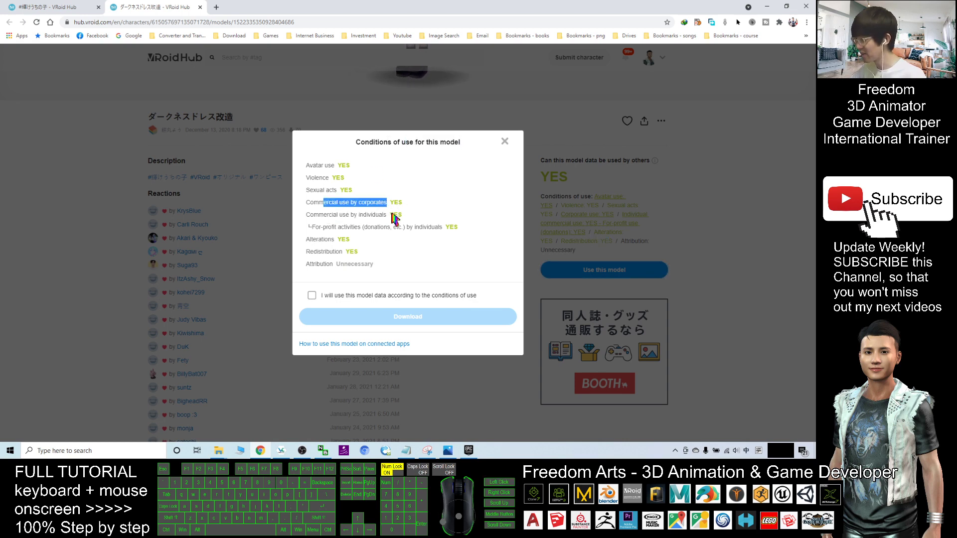
{"action": "left_click_drag", "start_coordinate": [323, 251], "coordinate": [342, 252]}
{"action": "left_click", "coordinate": [312, 298]}
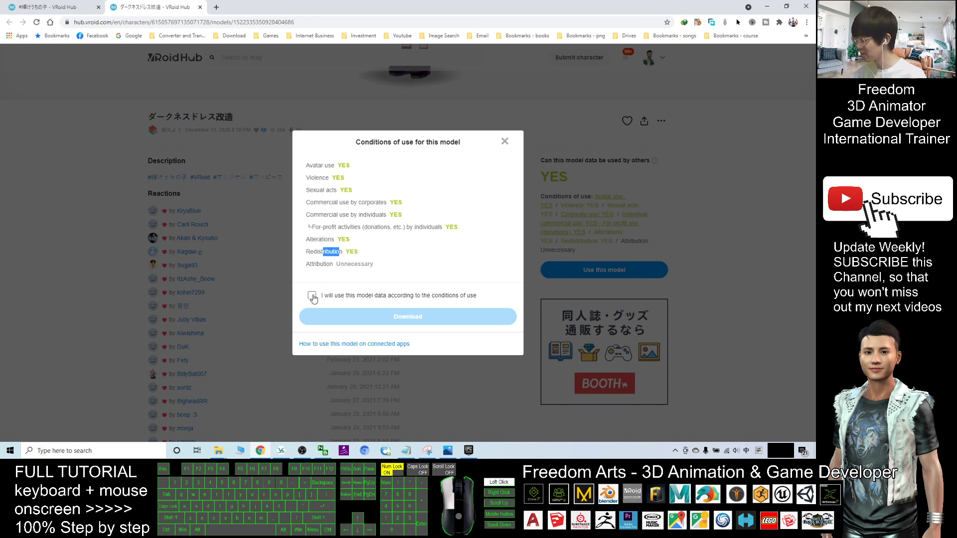
{"action": "left_click", "coordinate": [375, 315]}
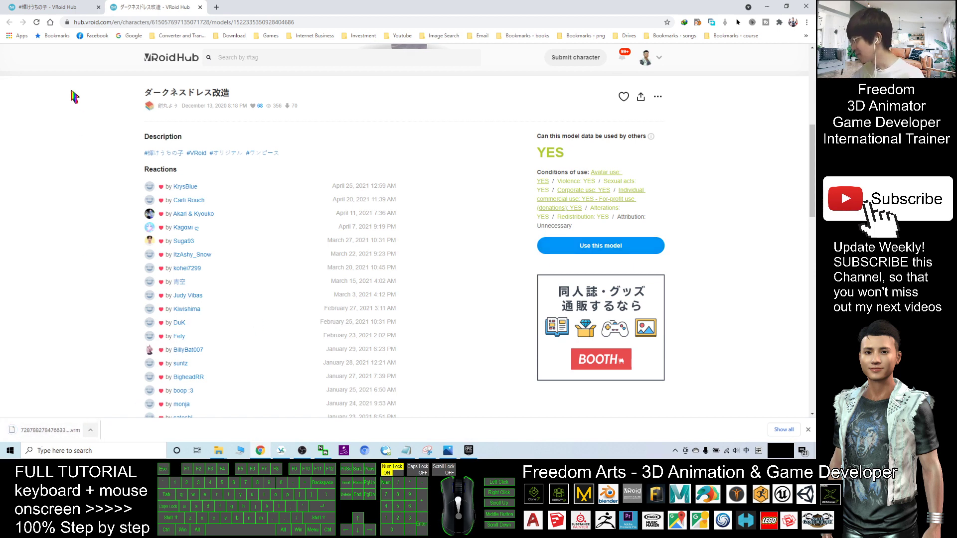
Copy the downloaded 8,813 KB .vrm file from Downloads, then close Explorer and minimize Chrome
{"action": "left_click", "coordinate": [92, 432]}
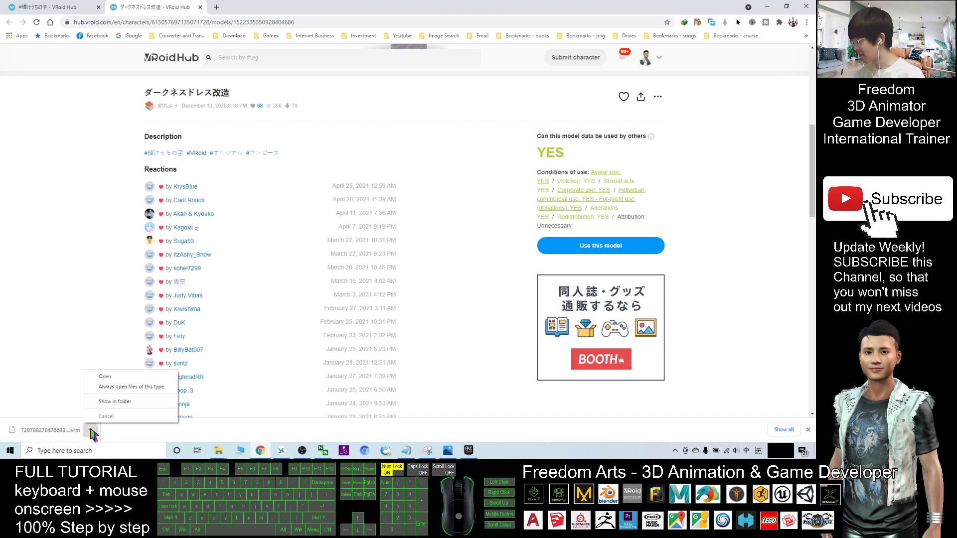
{"action": "left_click", "coordinate": [126, 401]}
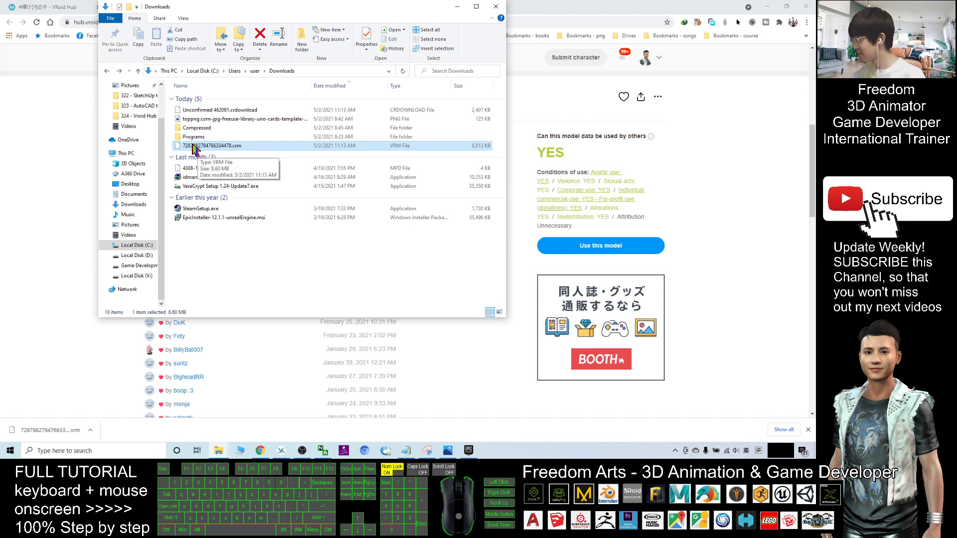
{"action": "double_click", "coordinate": [192, 145]}
{"action": "right_click", "coordinate": [192, 146]}
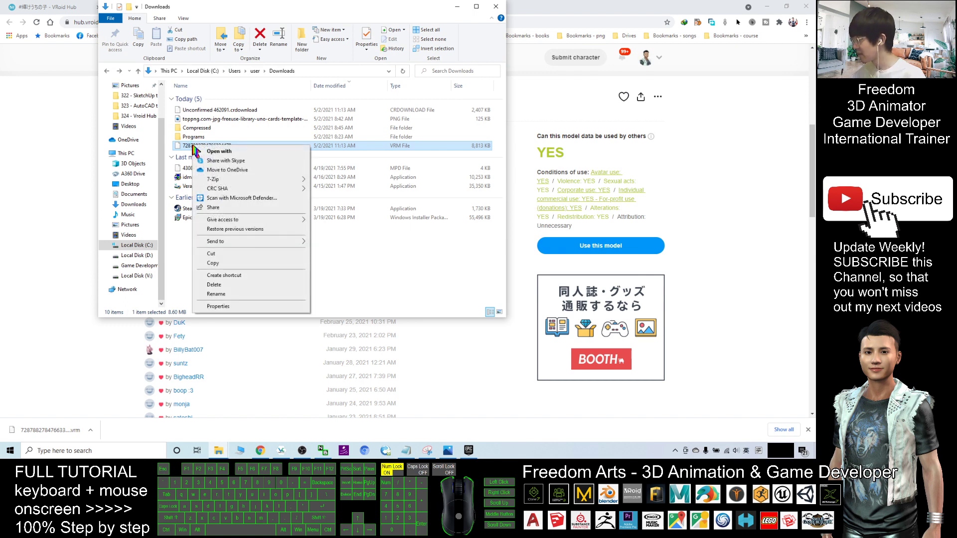
{"action": "left_click", "coordinate": [245, 258]}
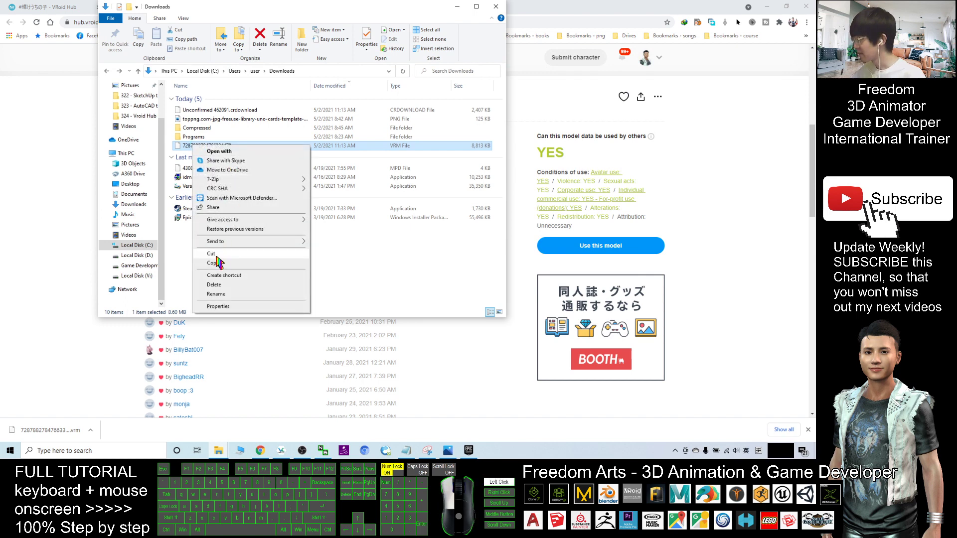
{"action": "left_click", "coordinate": [496, 6]}
{"action": "left_click", "coordinate": [768, 6]}
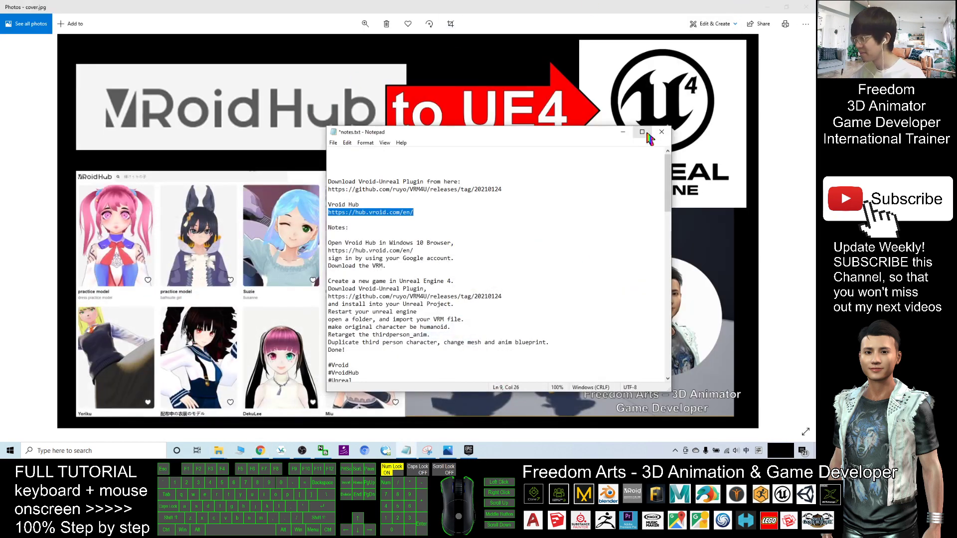
Paste the copied .vrm model file onto the desktop
{"action": "left_click", "coordinate": [623, 132]}
{"action": "left_click", "coordinate": [768, 6]}
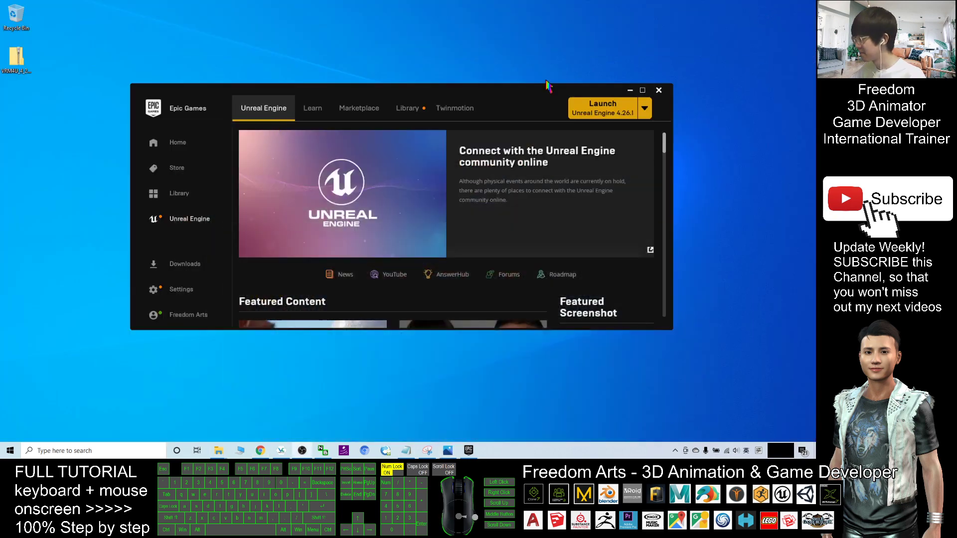
{"action": "right_click", "coordinate": [17, 135]}
{"action": "left_click", "coordinate": [40, 171]}
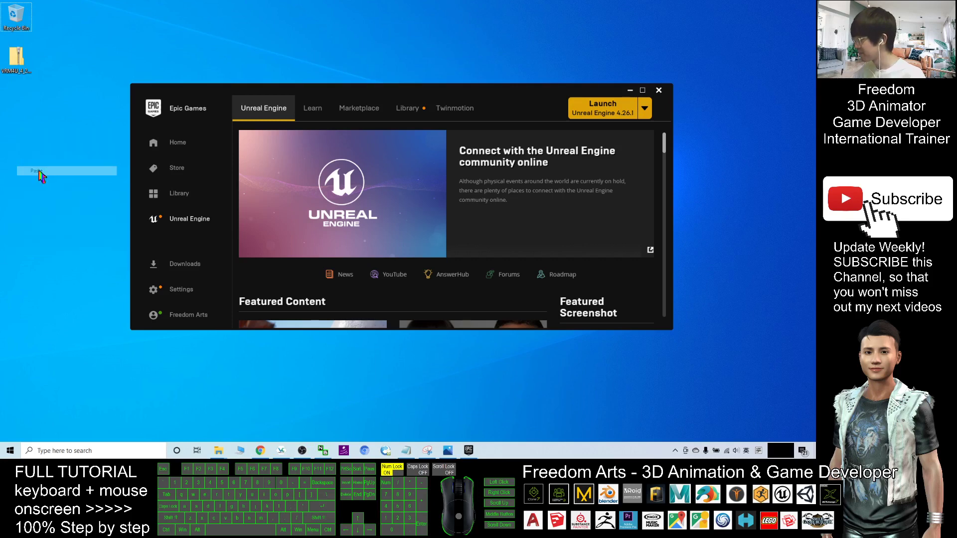
{"action": "left_click", "coordinate": [85, 37]}
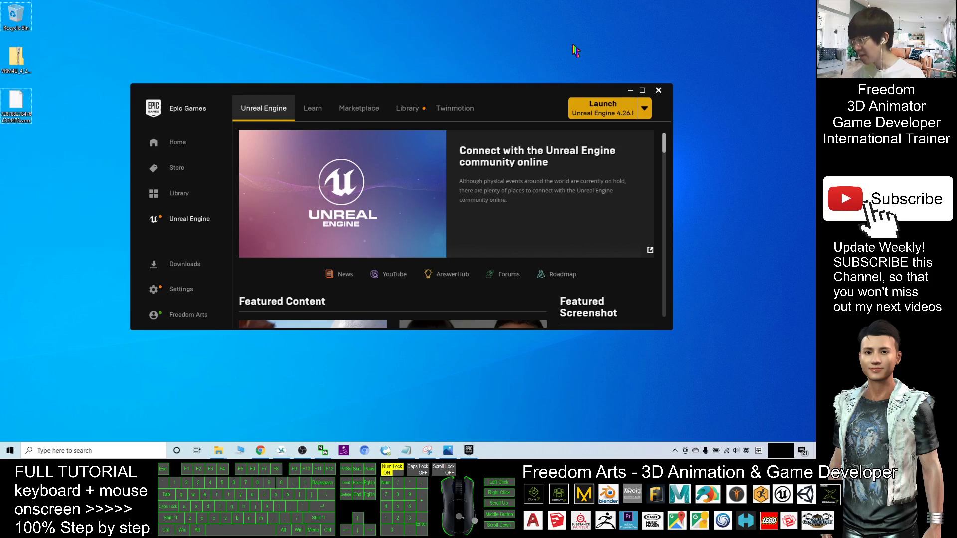
Select the github.com/ruyo/VRM4U releases link in notes.txt
{"action": "left_click", "coordinate": [406, 451]}
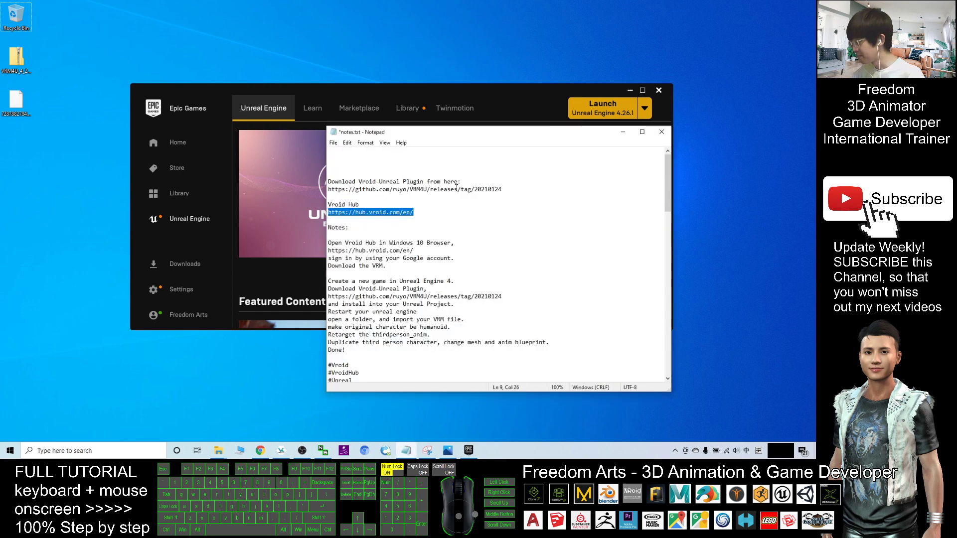
{"action": "left_click", "coordinate": [341, 192]}
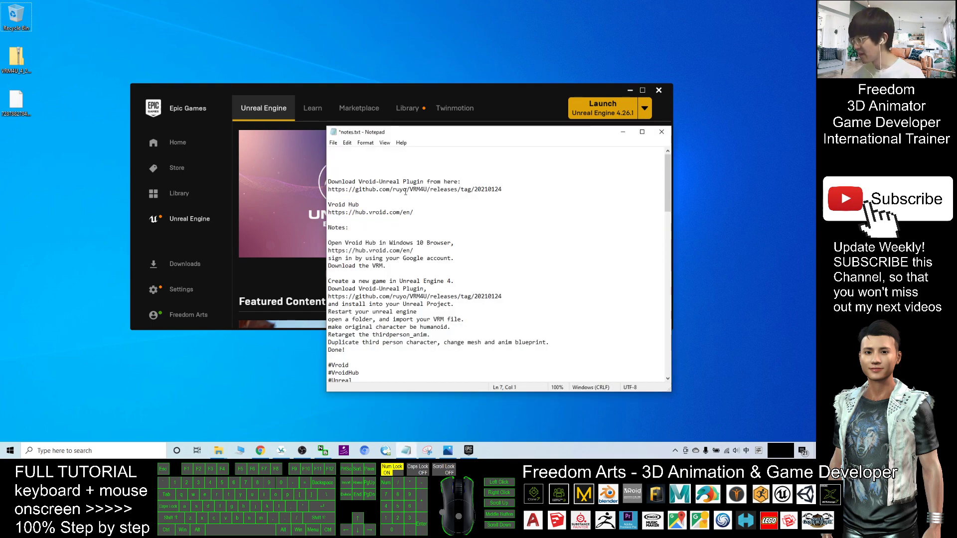
{"action": "left_click_drag", "start_coordinate": [329, 190], "coordinate": [504, 190]}
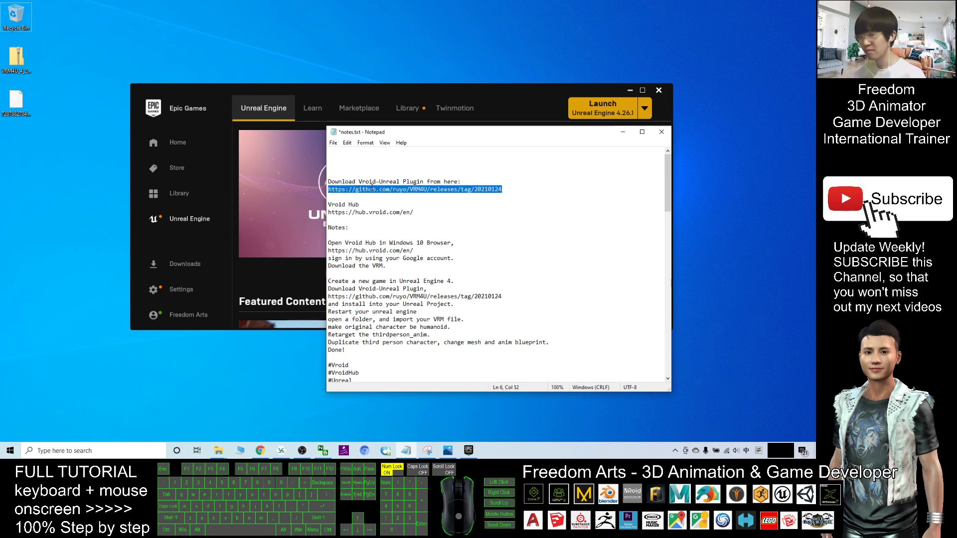
Load the VRM4U 20210124 release page in a new tab, view its 4.19–4.26 zips, then minimize Chrome
{"action": "left_click", "coordinate": [260, 451]}
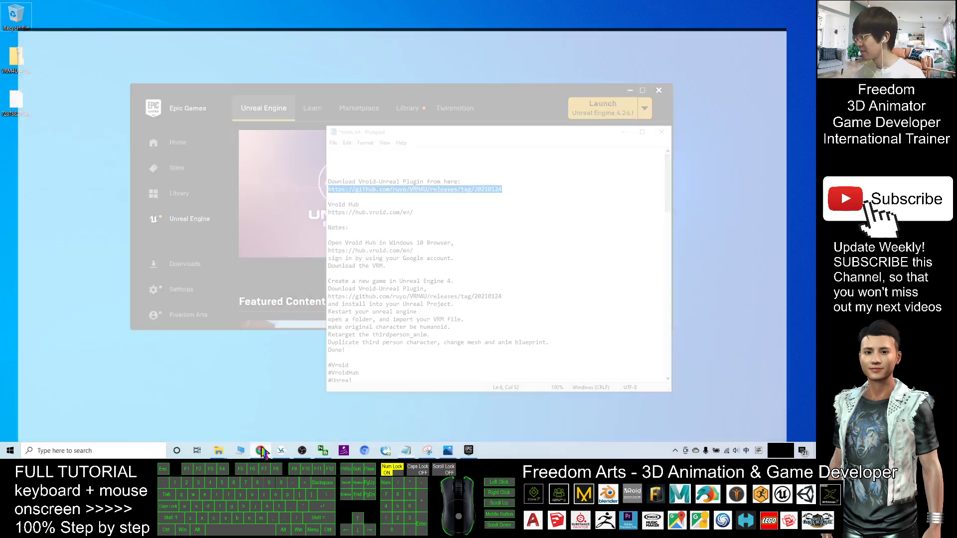
{"action": "left_click", "coordinate": [216, 7]}
{"action": "key", "text": "ctrl+v"}
{"action": "key", "text": "Return"}
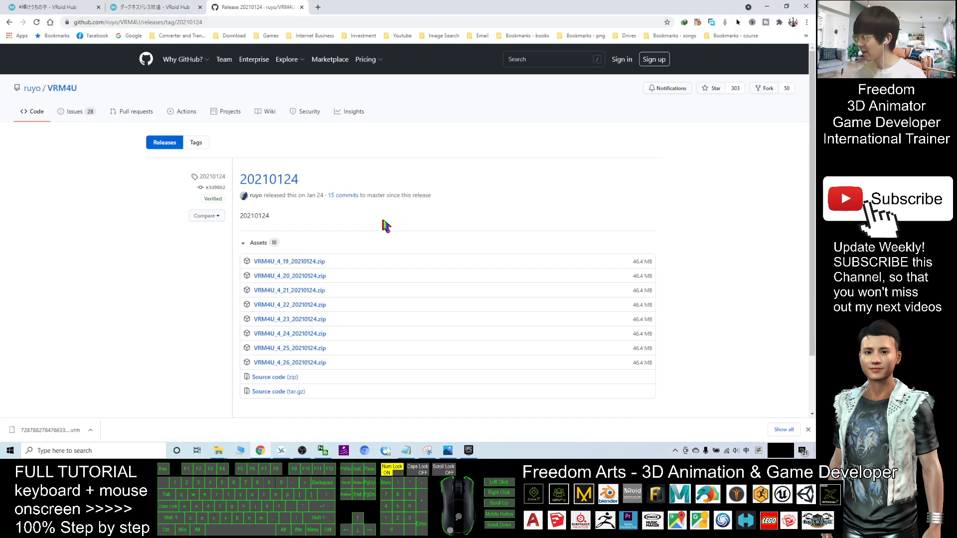
{"action": "scroll", "coordinate": [344, 164], "scroll_direction": "down", "scroll_amount": 2}
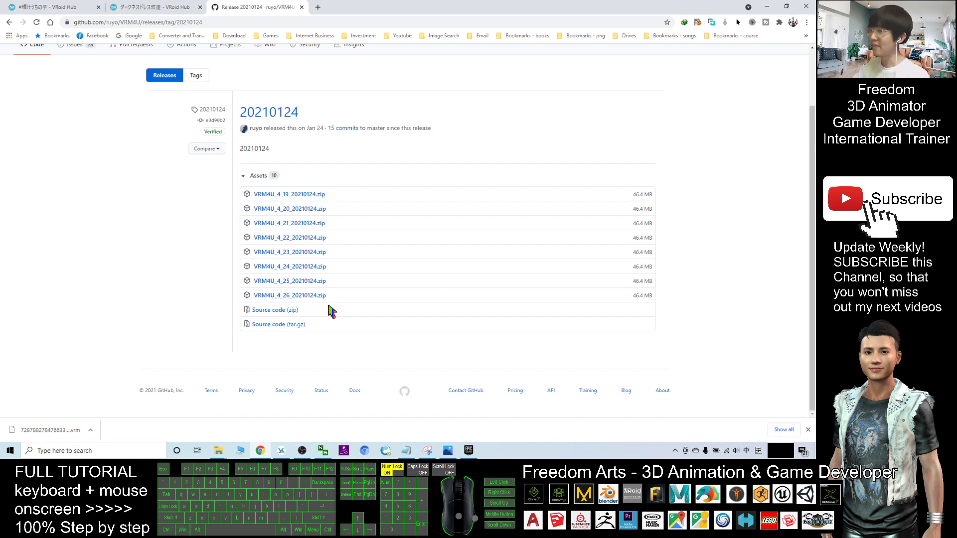
{"action": "left_click", "coordinate": [770, 7]}
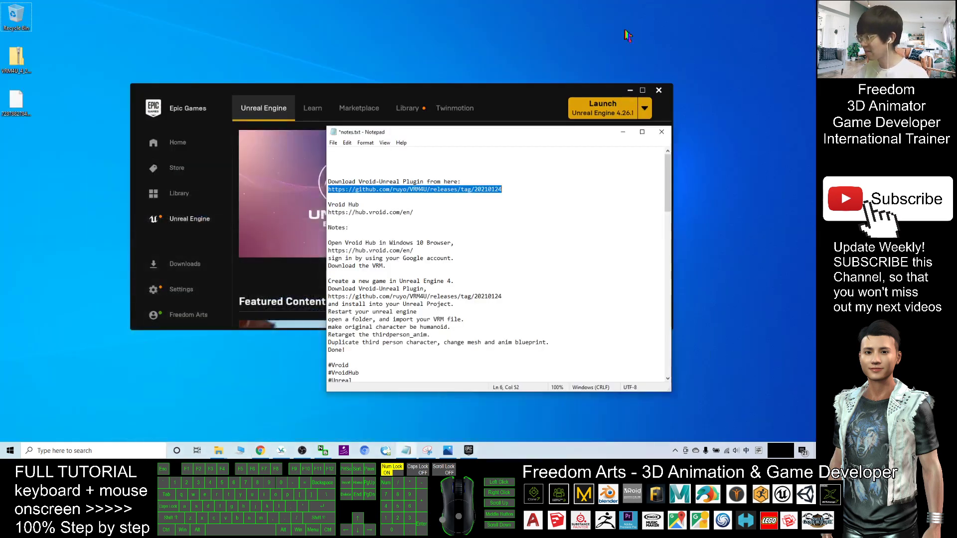
Extract VRM4U_4_26_20210124.zip to a desktop folder and confirm it contains Plugins
{"action": "left_click", "coordinate": [7, 60]}
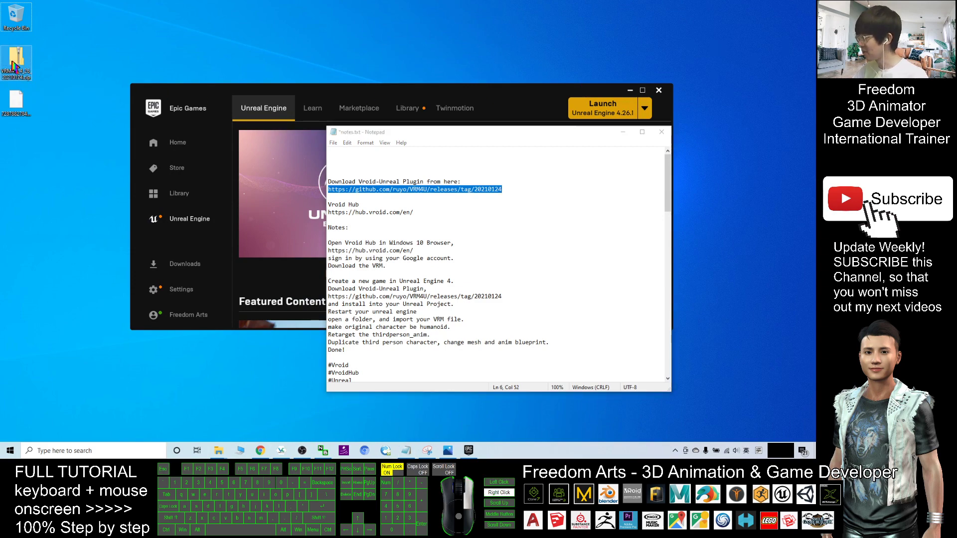
{"action": "right_click", "coordinate": [10, 50]}
{"action": "left_click", "coordinate": [58, 90]}
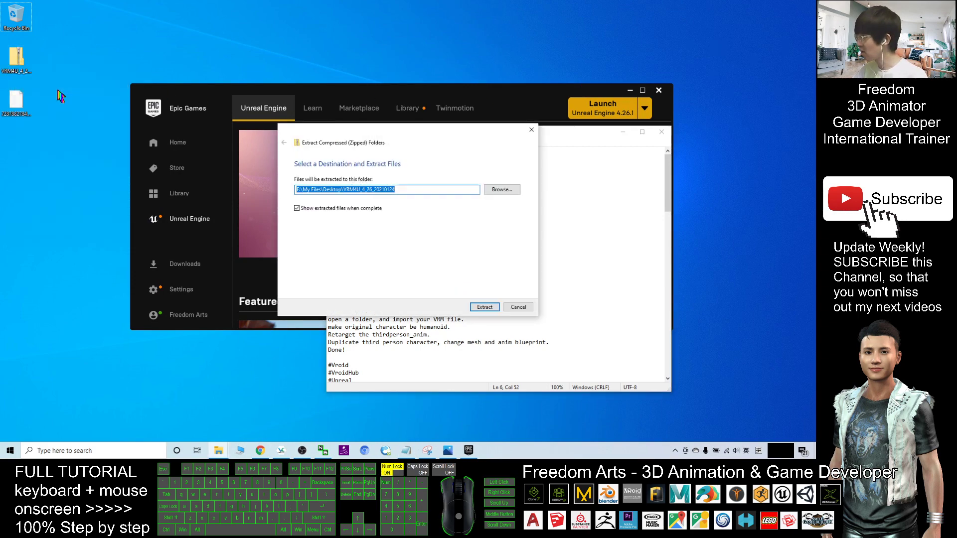
{"action": "left_click", "coordinate": [486, 307]}
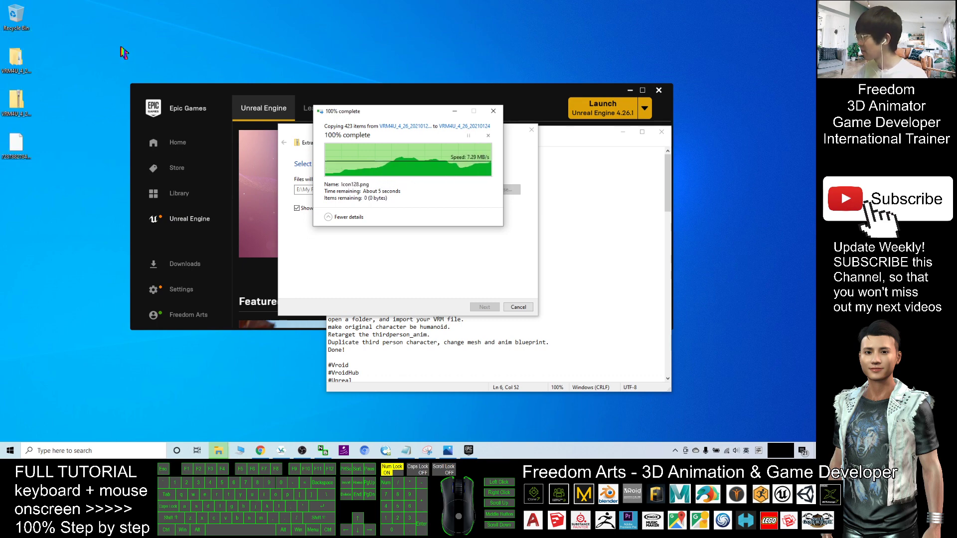
{"action": "double_click", "coordinate": [16, 61]}
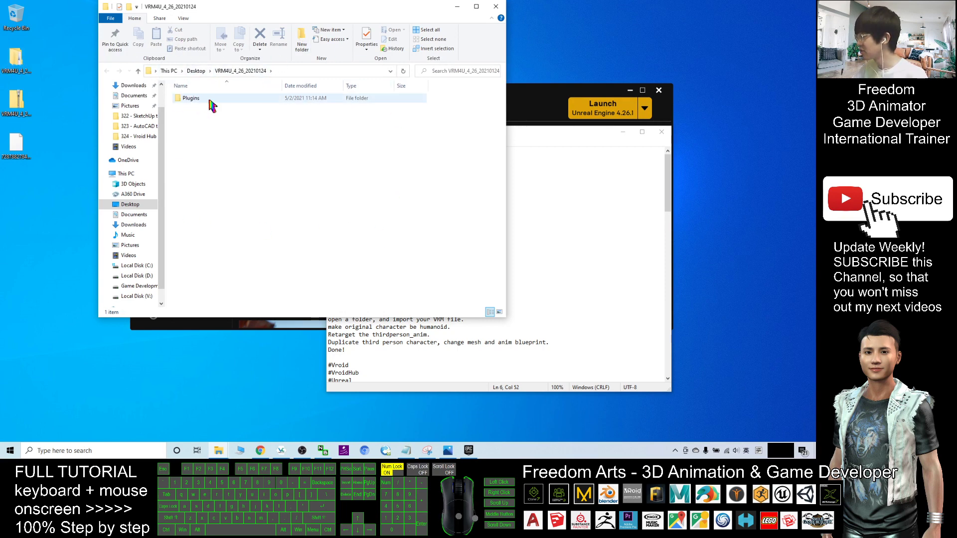
{"action": "left_click", "coordinate": [495, 6]}
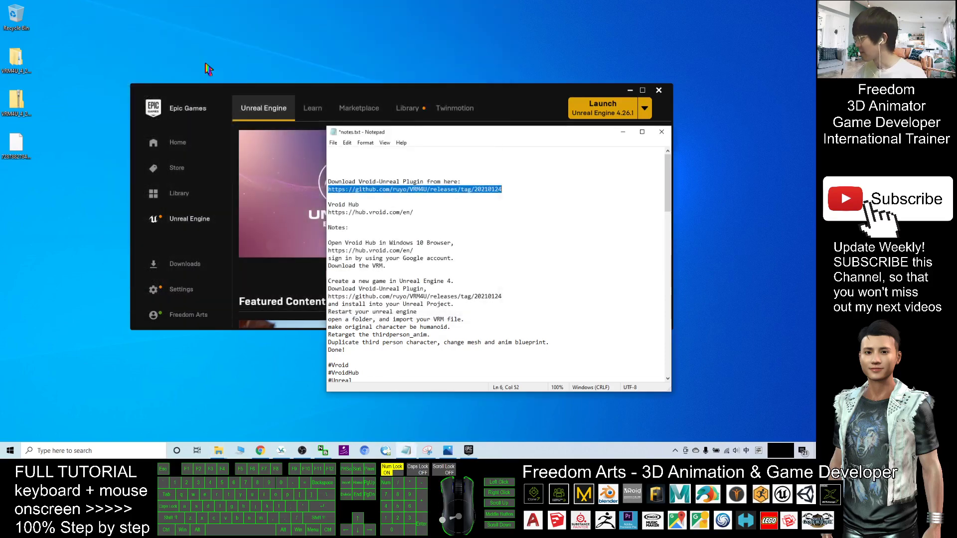
{"action": "left_click", "coordinate": [623, 133]}
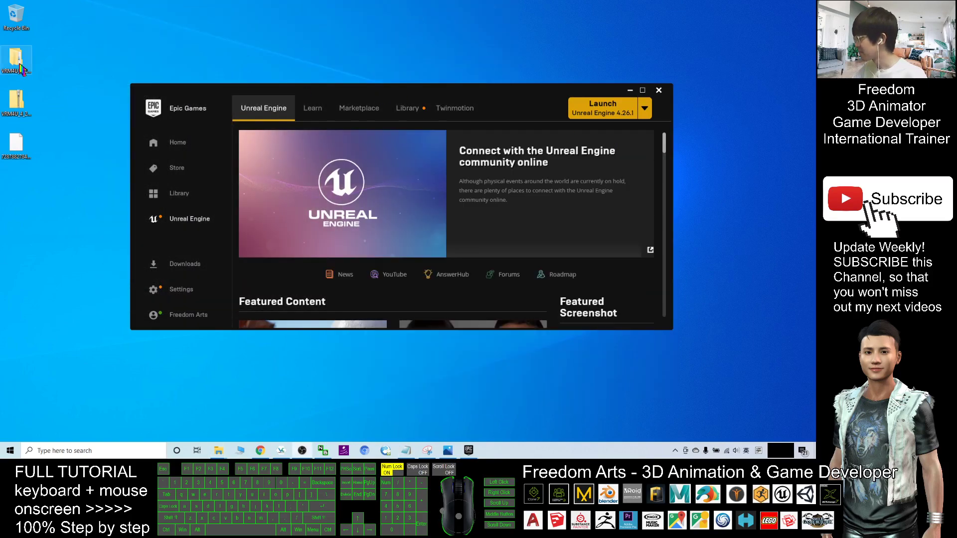
Open the VRM4U_4_26_20210124 folder, select its Plugins folder, and launch Unreal Engine 4.26
{"action": "double_click", "coordinate": [15, 63]}
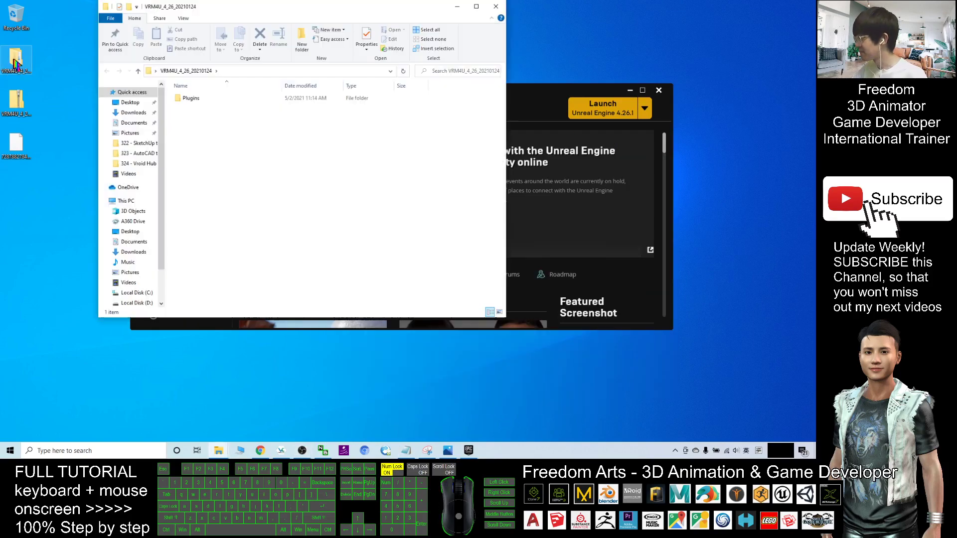
{"action": "left_click", "coordinate": [187, 99]}
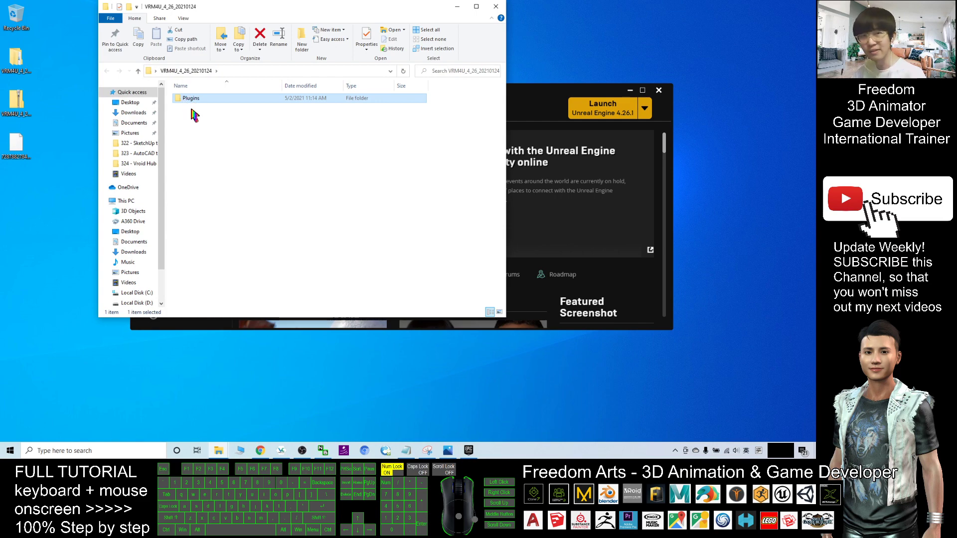
{"action": "left_click", "coordinate": [538, 102]}
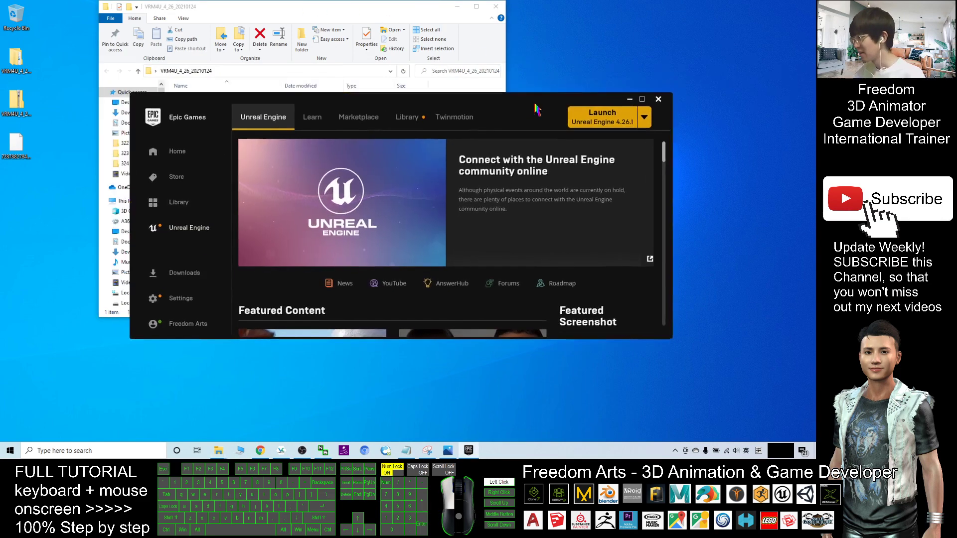
{"action": "left_click", "coordinate": [617, 121]}
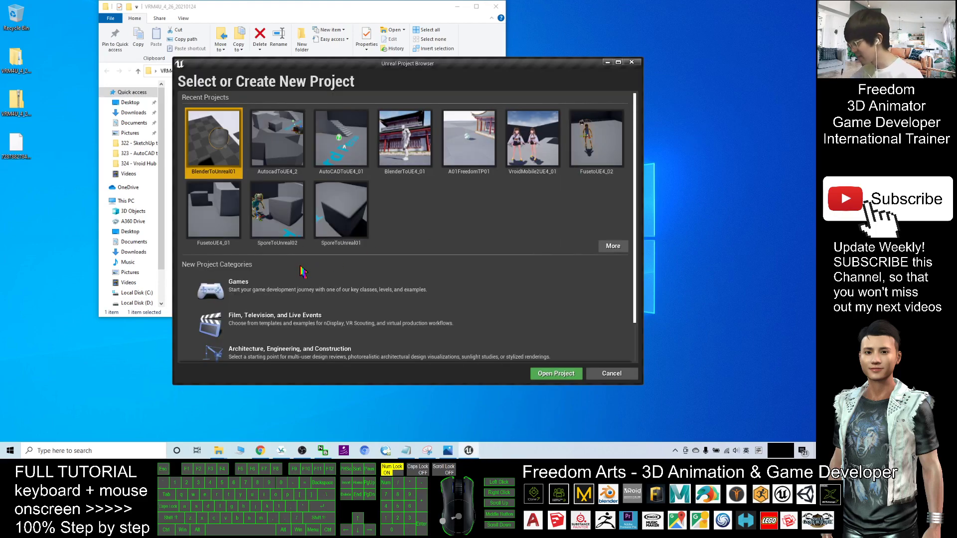
Choose the Games category and the Third Person template for a new project
{"action": "left_click", "coordinate": [300, 286]}
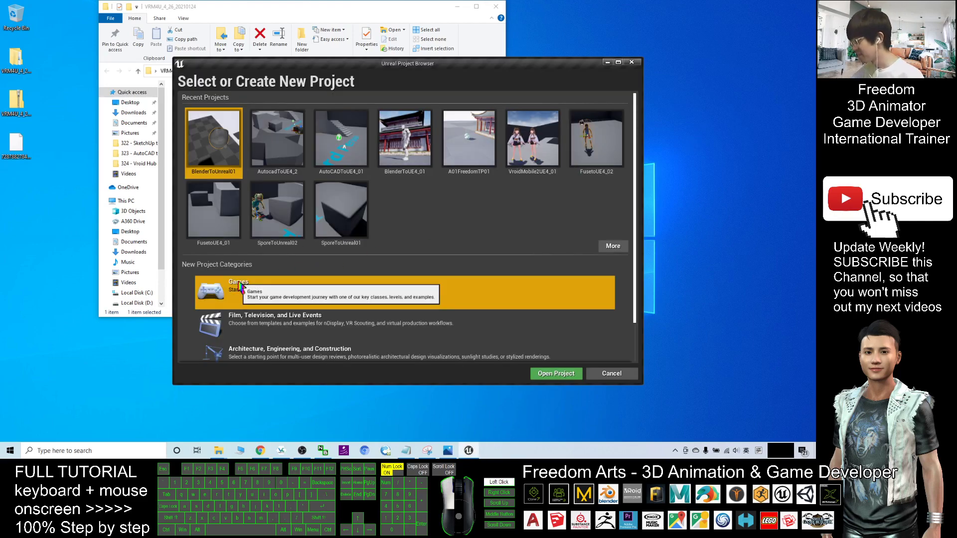
{"action": "double_click", "coordinate": [240, 290]}
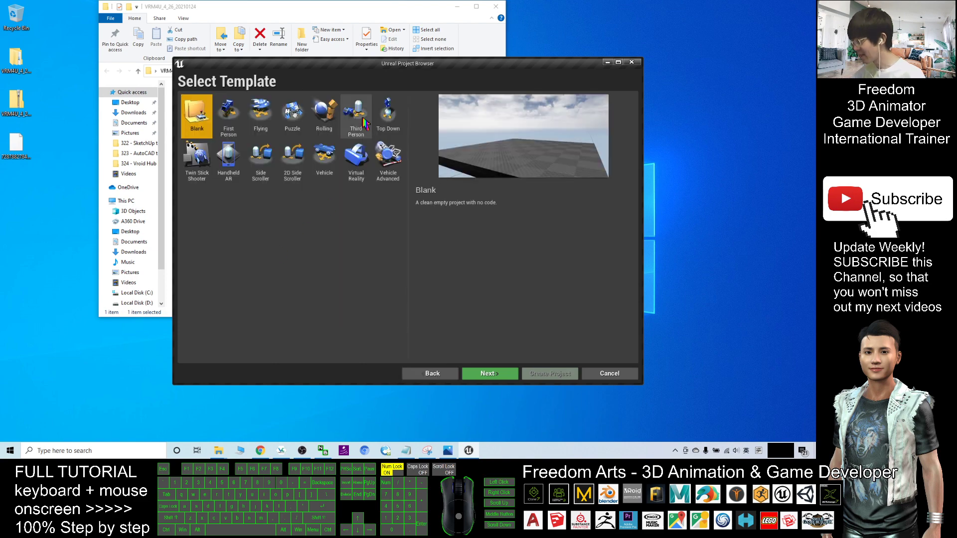
{"action": "double_click", "coordinate": [358, 116]}
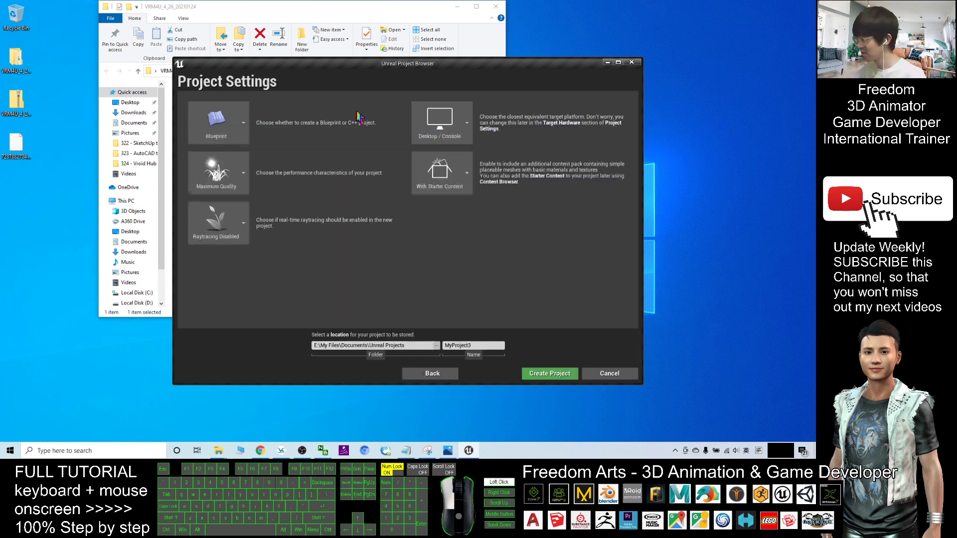
Name the project VroidHubToUE4_01 and create it
{"action": "double_click", "coordinate": [483, 345]}
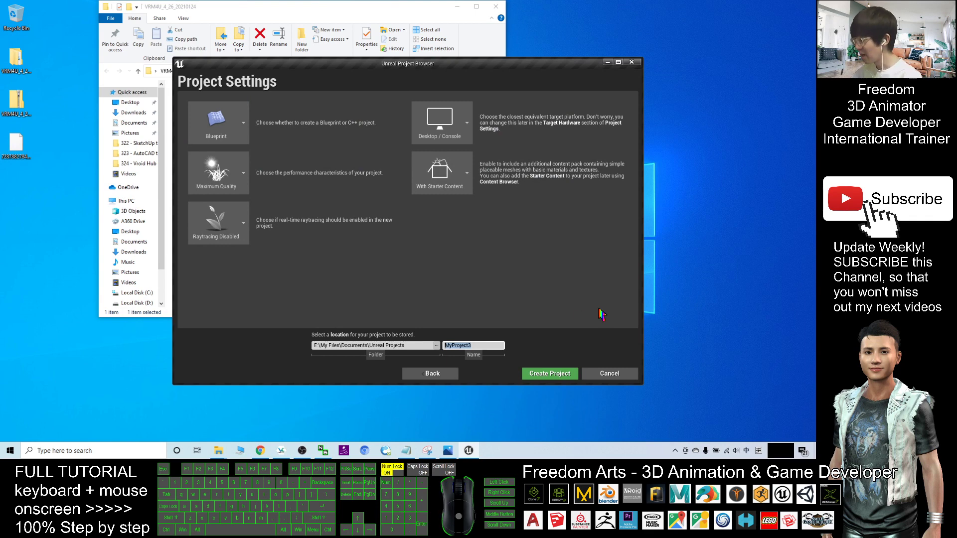
{"action": "key", "text": "alt+shift"}
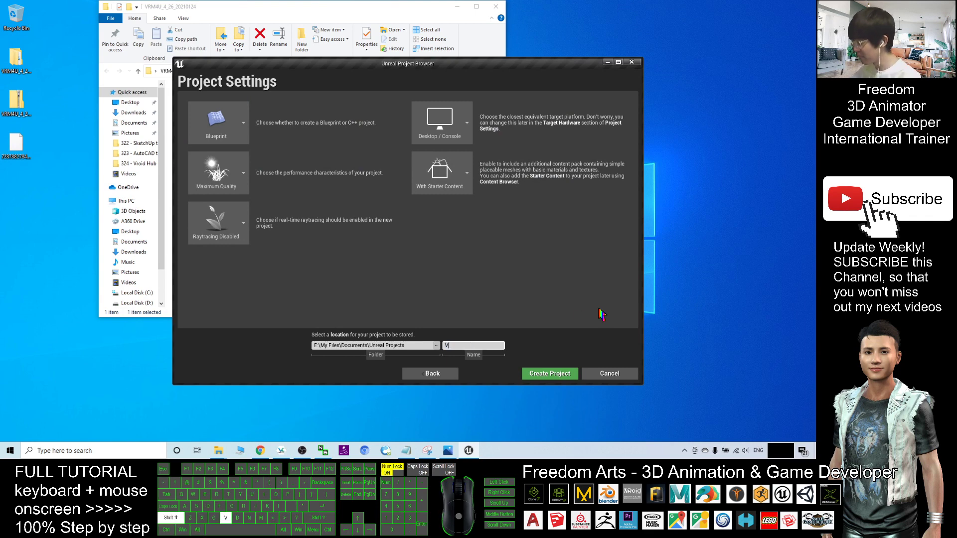
{"action": "type", "text": "VroidH"}
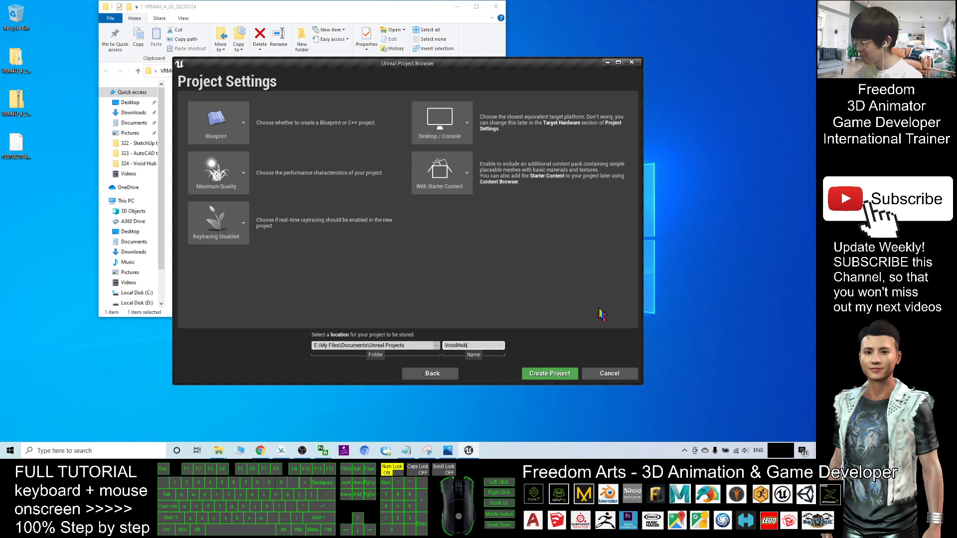
{"action": "type", "text": "ubToUE"}
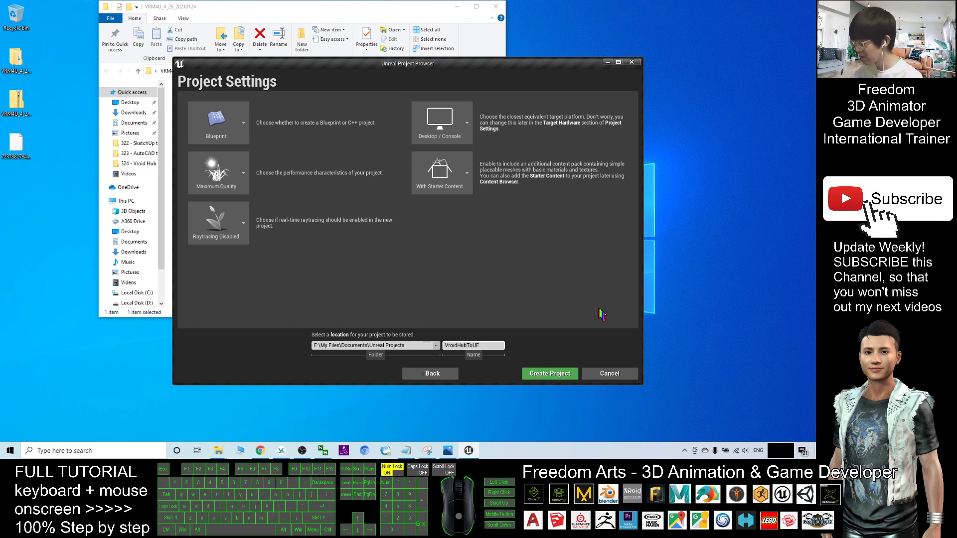
{"action": "type", "text": "4+"}
{"action": "key", "text": "BackSpace"}
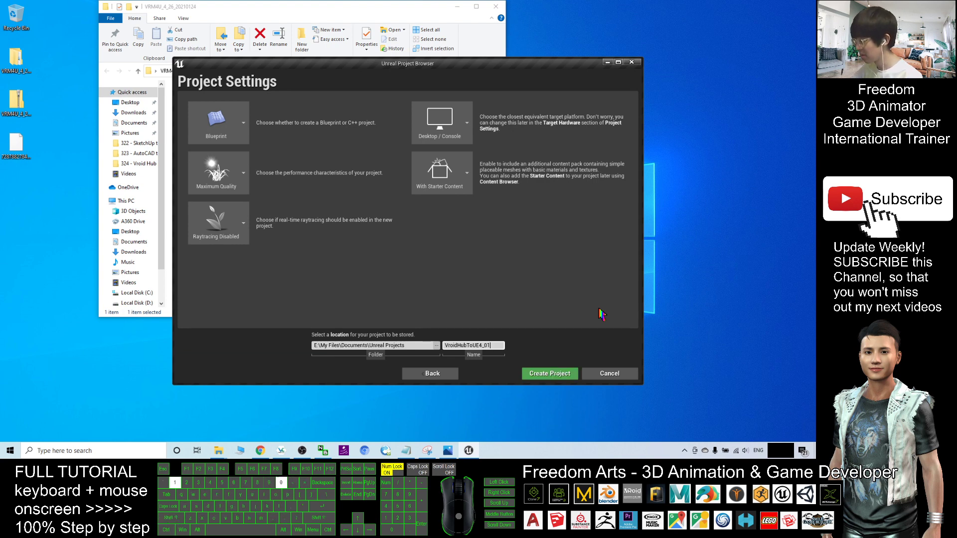
{"action": "left_click", "coordinate": [567, 379]}
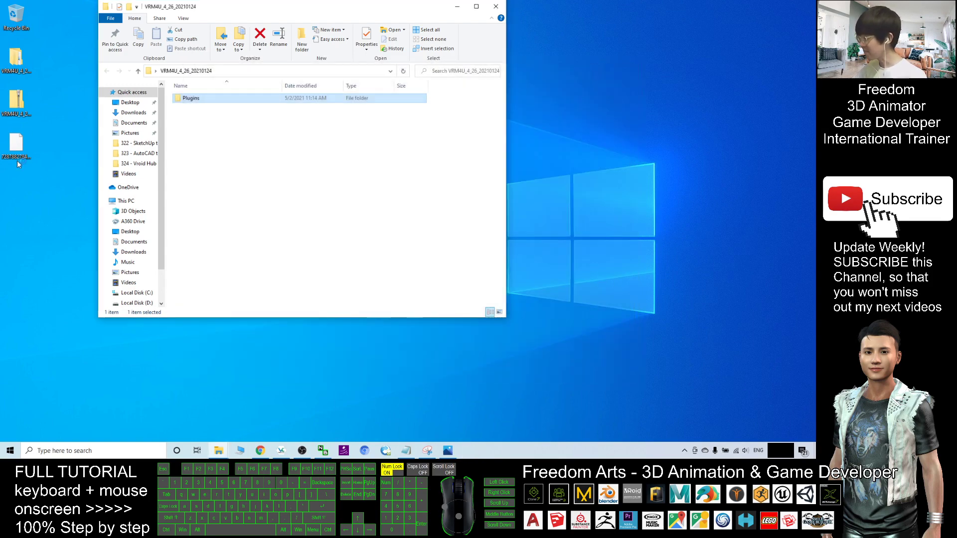
Select the downloaded .vrm model file on the desktop
{"action": "left_click", "coordinate": [14, 158]}
{"action": "right_click", "coordinate": [11, 198]}
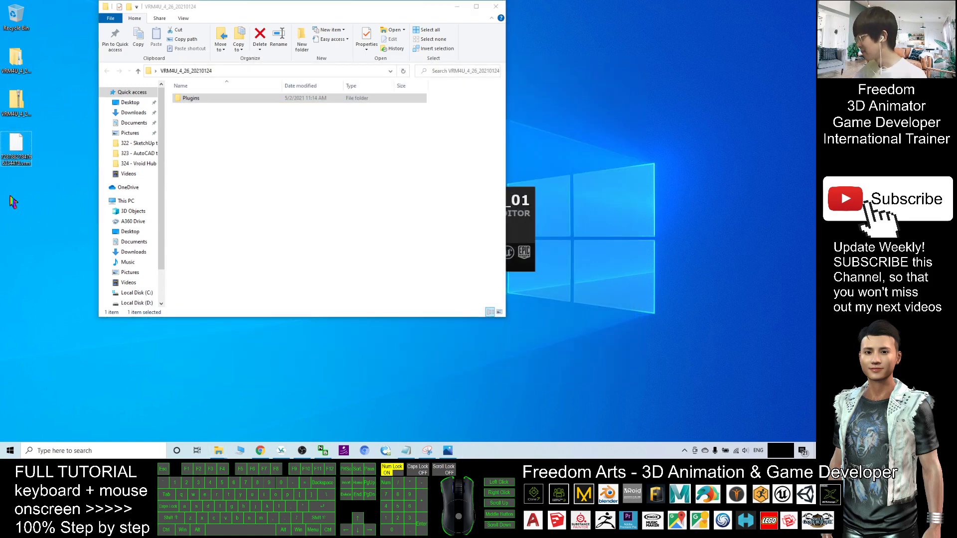
{"action": "left_click", "coordinate": [21, 163]}
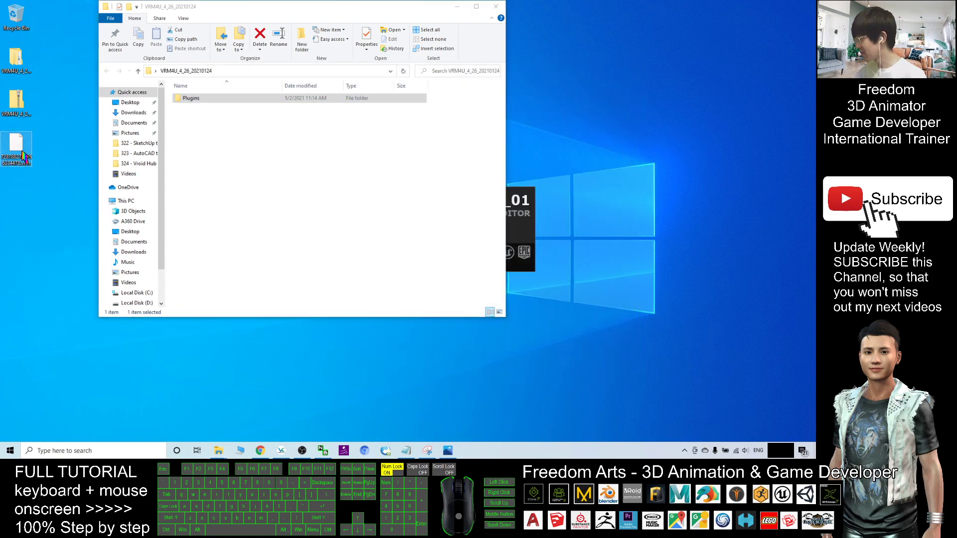
Look over the VRoid Hub character and model pages in Chrome, then minimize the browser
{"action": "left_click", "coordinate": [260, 450]}
{"action": "left_click", "coordinate": [127, 8]}
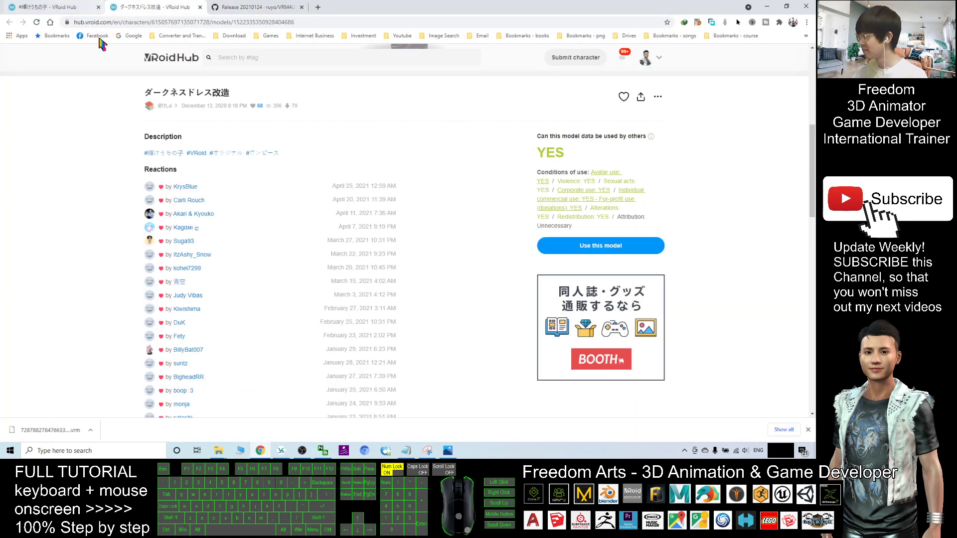
{"action": "left_click", "coordinate": [60, 7]}
{"action": "left_click", "coordinate": [149, 7]}
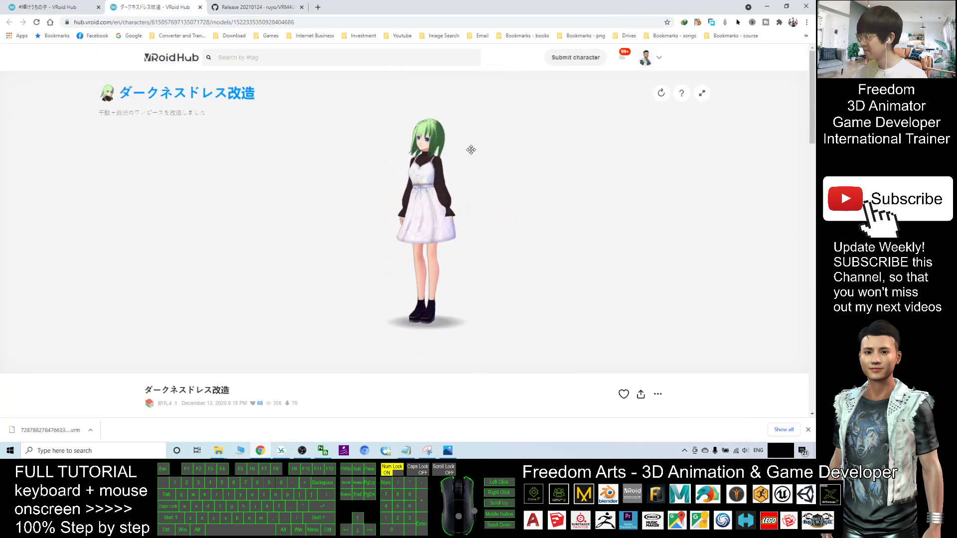
{"action": "left_click", "coordinate": [767, 7]}
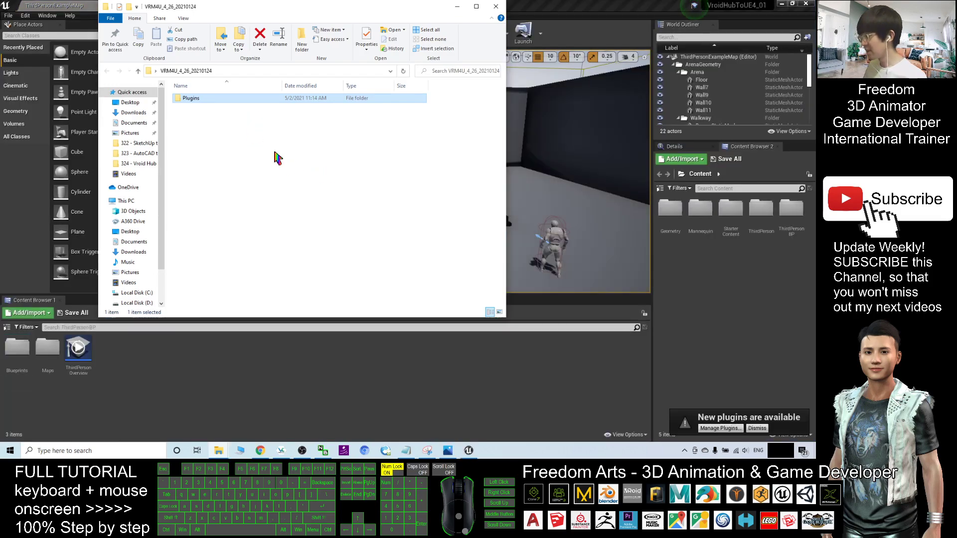
Return the editor's content browser to the Content root and restore the editor to a window
{"action": "left_click", "coordinate": [604, 6]}
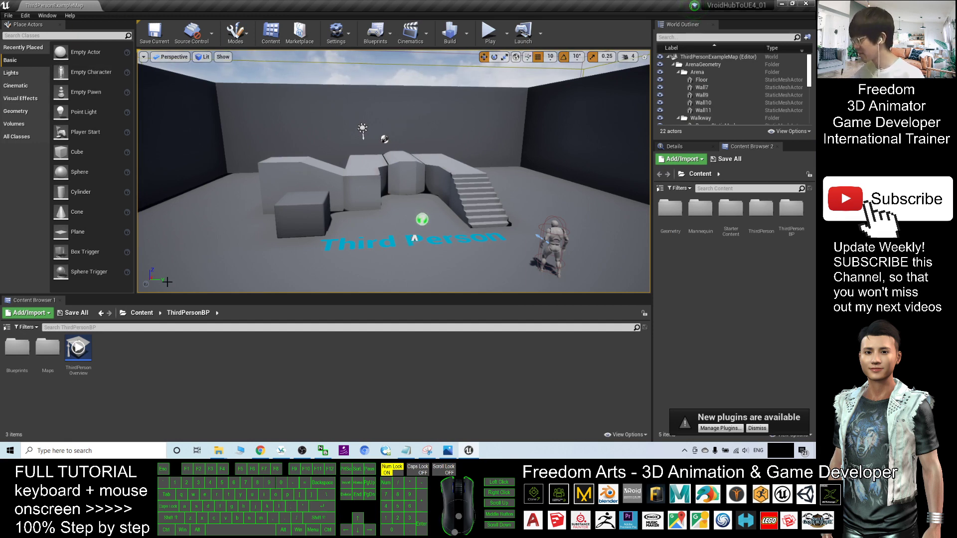
{"action": "left_click", "coordinate": [141, 312]}
{"action": "double_click", "coordinate": [723, 5]}
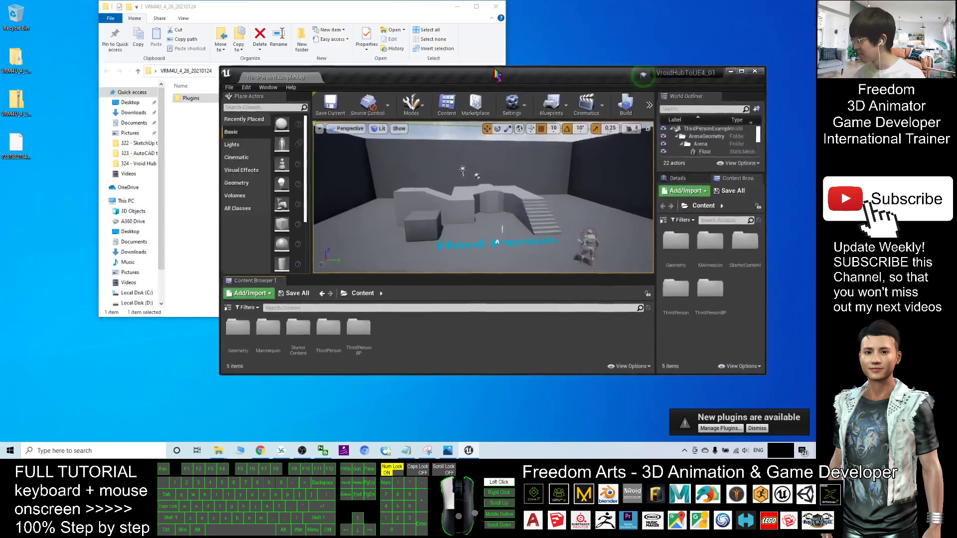
Create a new desktop folder named VRM
{"action": "right_click", "coordinate": [26, 196]}
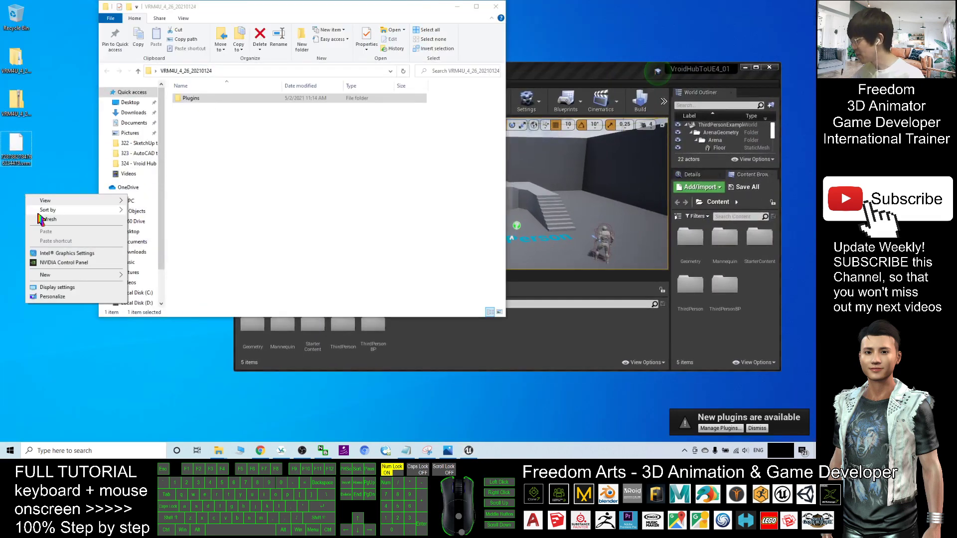
{"action": "mouse_move", "coordinate": [46, 274]}
{"action": "left_click", "coordinate": [143, 277]}
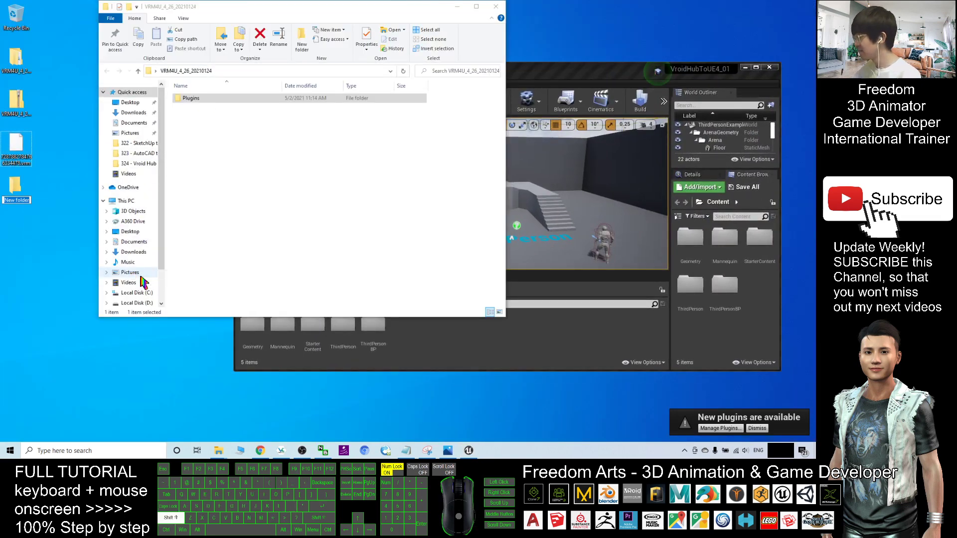
{"action": "type", "text": "VRM"}
{"action": "key", "text": "Return"}
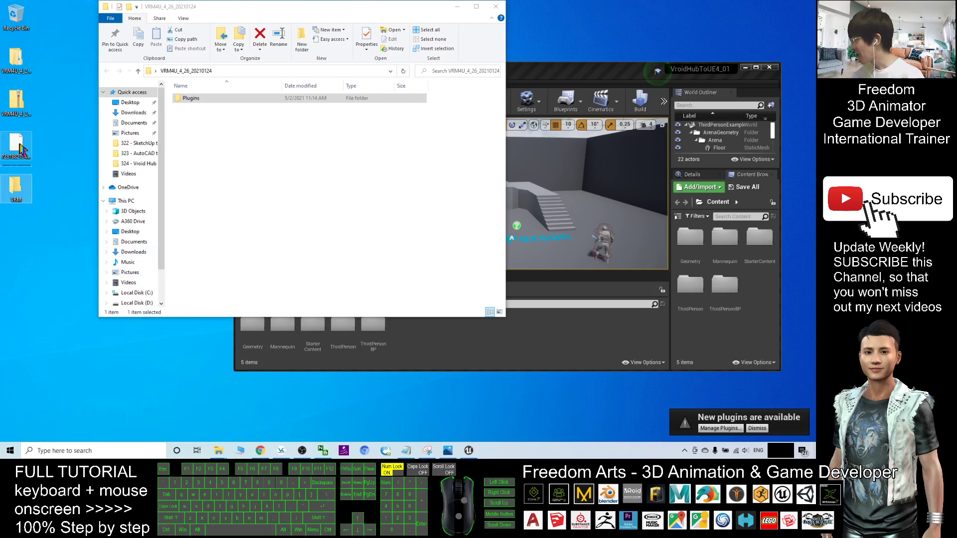
Try moving the .vrm file into VRM, then delete the VRM folder
{"action": "left_click", "coordinate": [16, 148]}
{"action": "left_click_drag", "start_coordinate": [16, 149], "coordinate": [18, 189]}
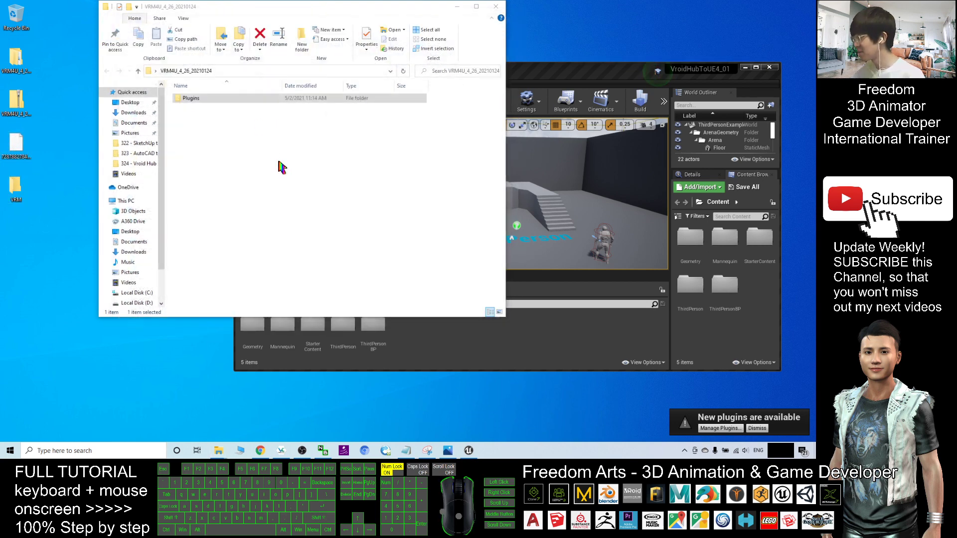
{"action": "left_click", "coordinate": [16, 187]}
{"action": "key", "text": "Delete"}
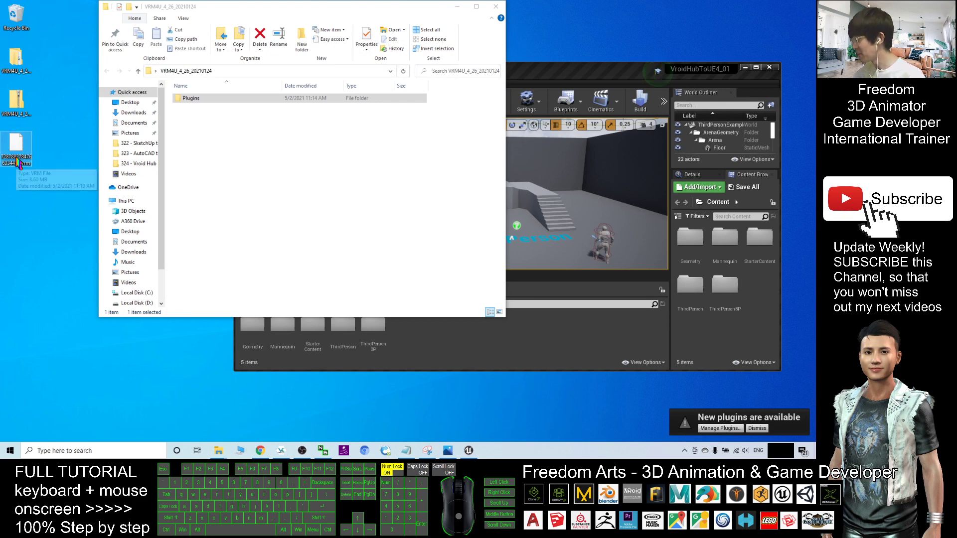
{"action": "left_click", "coordinate": [17, 150]}
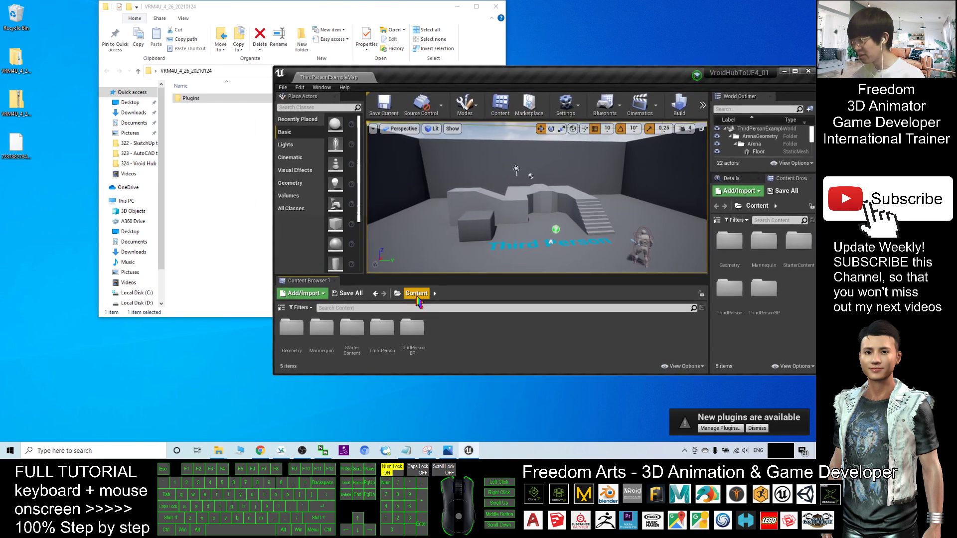
Show ThirdPersonBP in Explorer and go up to the VroidHubToUE4_01 project folder
{"action": "right_click", "coordinate": [413, 330]}
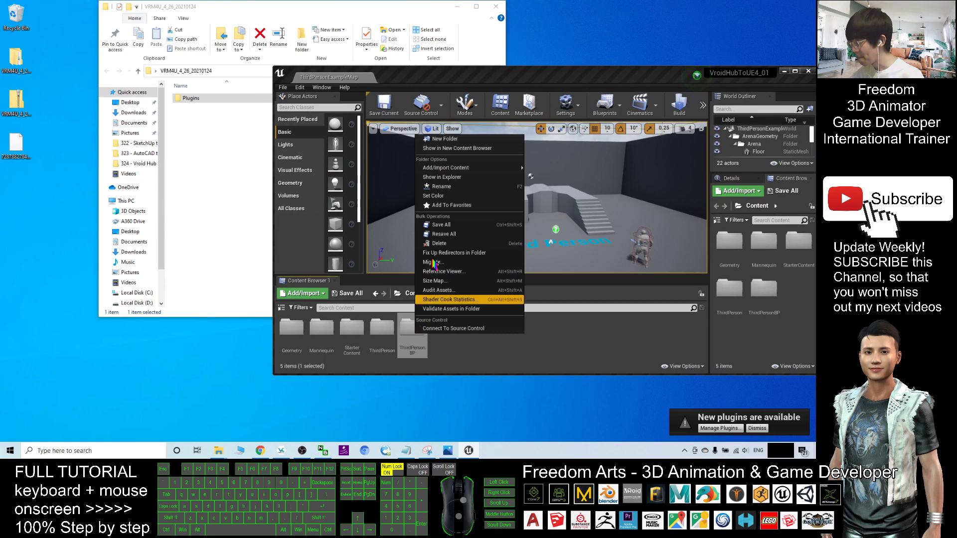
{"action": "left_click", "coordinate": [442, 177]}
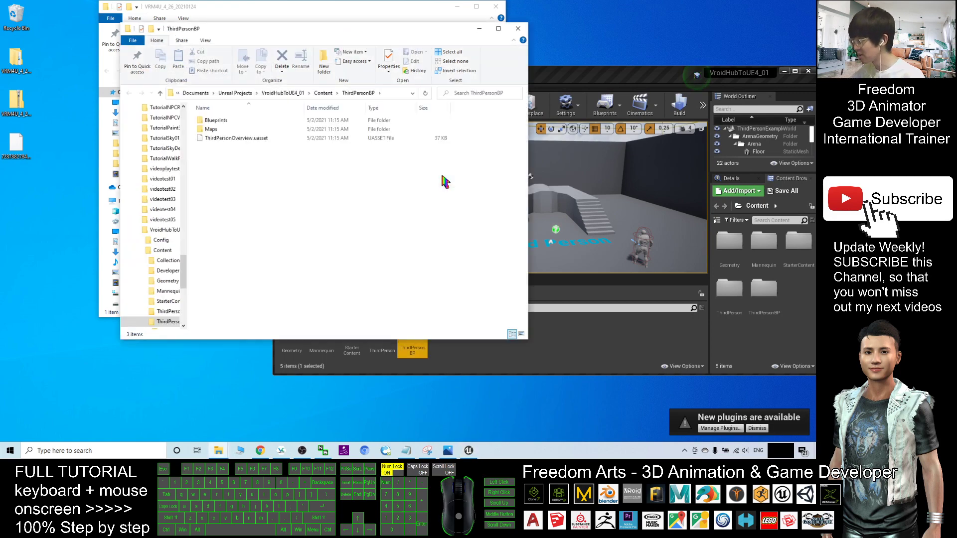
{"action": "left_click_drag", "start_coordinate": [349, 47], "coordinate": [499, 136]}
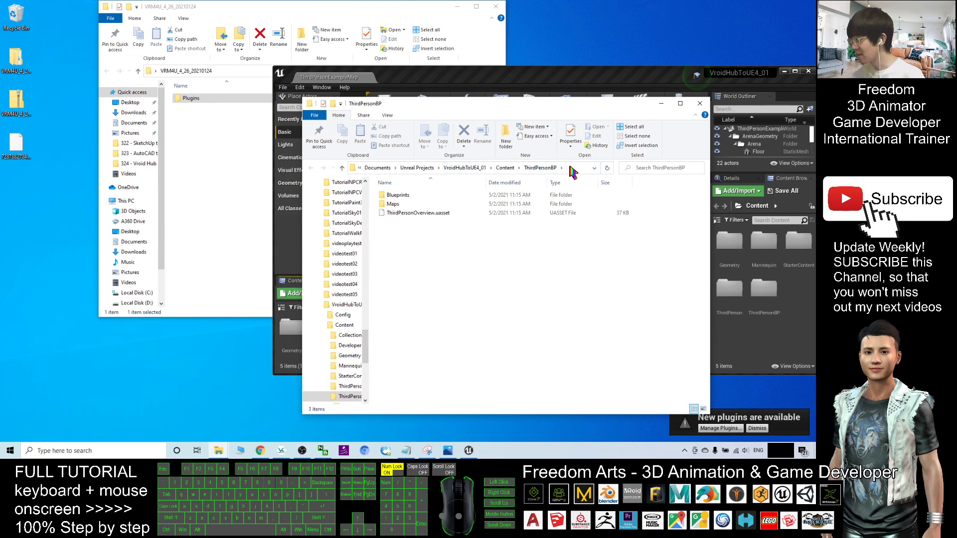
{"action": "left_click", "coordinate": [465, 168]}
Select Plugins in the VRM4U window and move that window to the top-left
{"action": "left_click", "coordinate": [244, 145]}
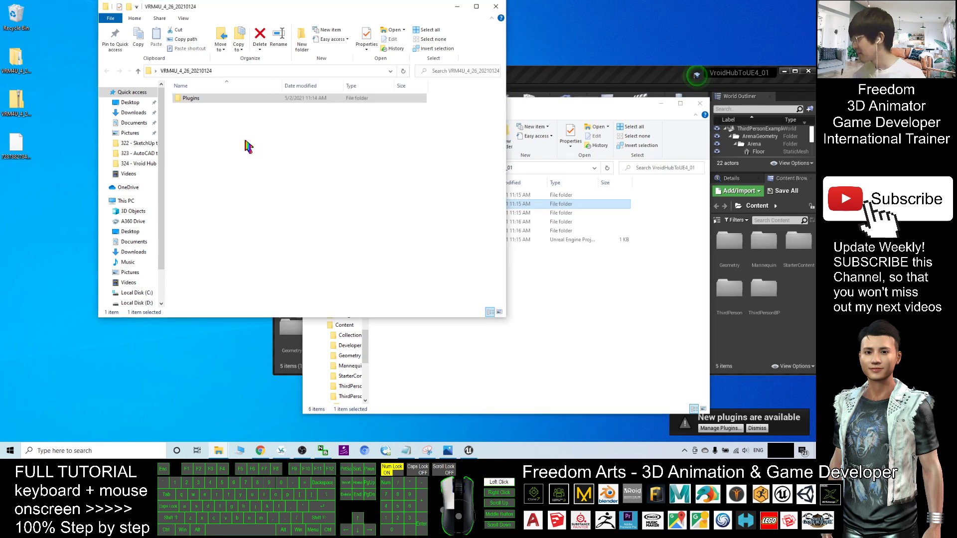
{"action": "left_click", "coordinate": [187, 98]}
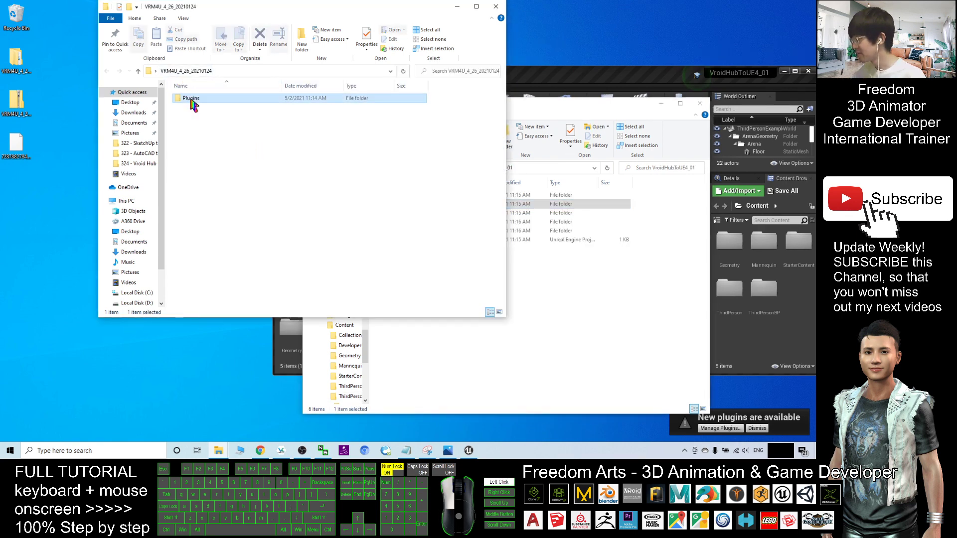
{"action": "left_click_drag", "start_coordinate": [322, 5], "coordinate": [224, 41]}
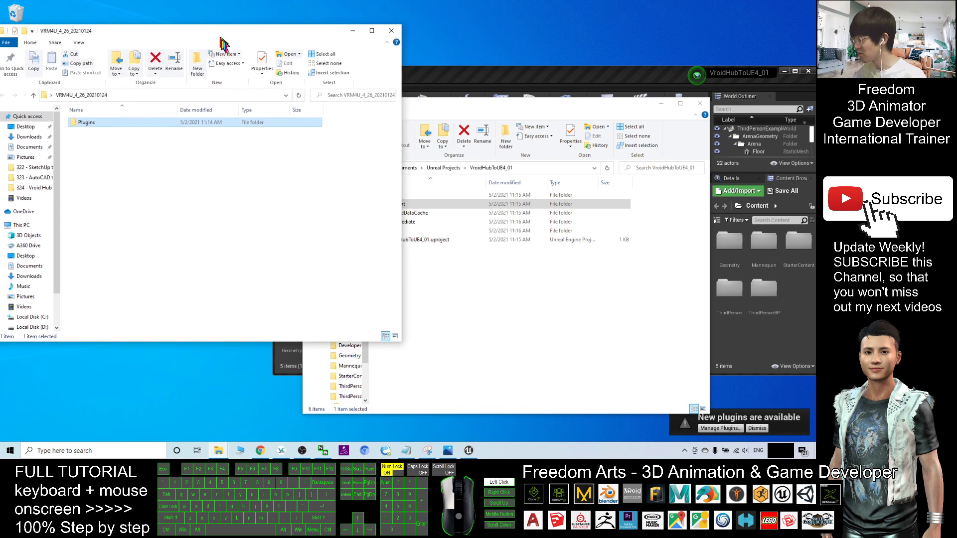
Copy the VRM4U Plugins folder and paste it into the VroidHubToUE4_01 project folder
{"action": "left_click", "coordinate": [545, 274]}
{"action": "left_click", "coordinate": [179, 192]}
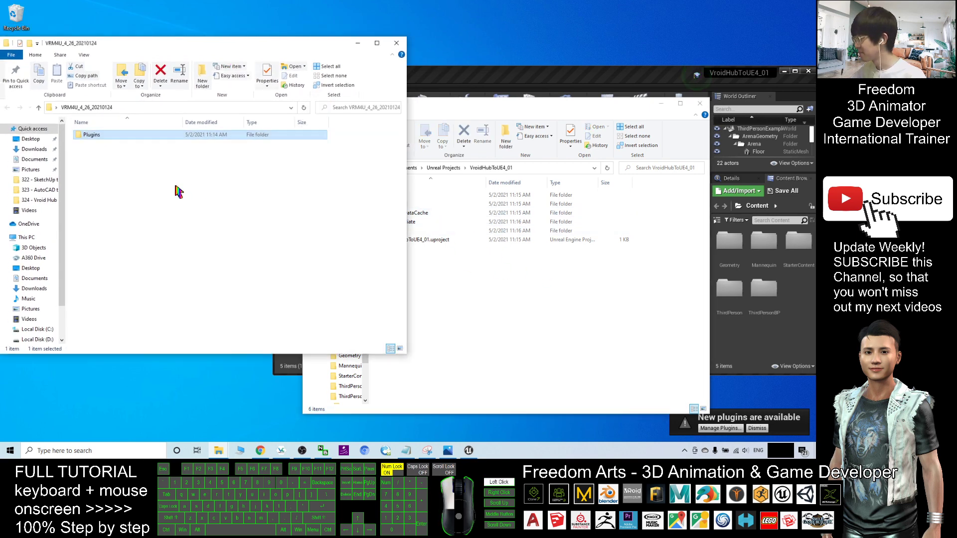
{"action": "right_click", "coordinate": [96, 141]}
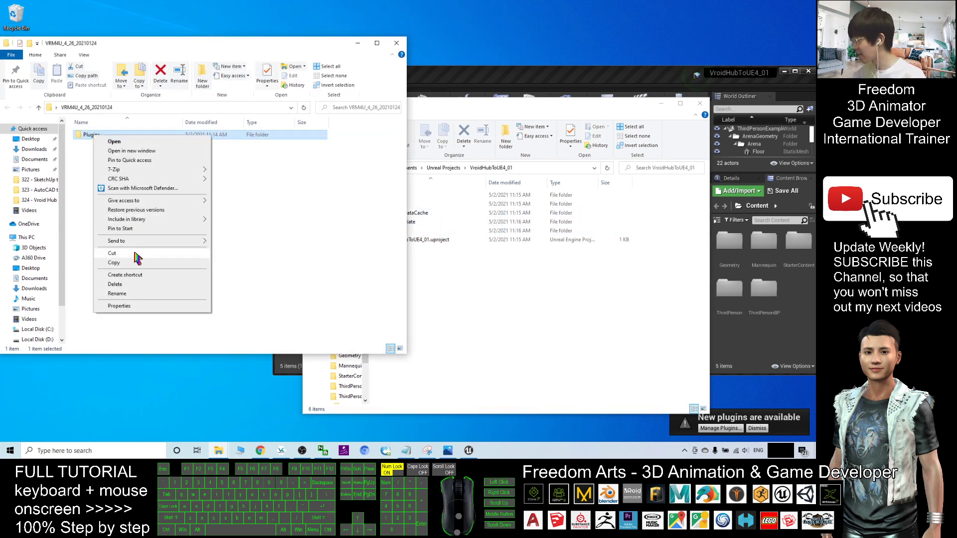
{"action": "left_click", "coordinate": [134, 264]}
{"action": "left_click", "coordinate": [424, 293]}
{"action": "right_click", "coordinate": [435, 283]}
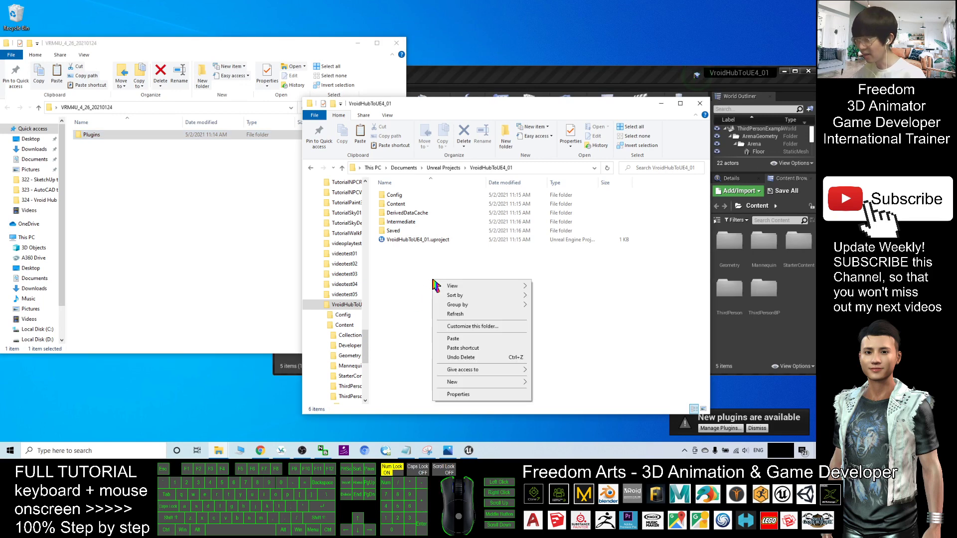
{"action": "left_click", "coordinate": [471, 340]}
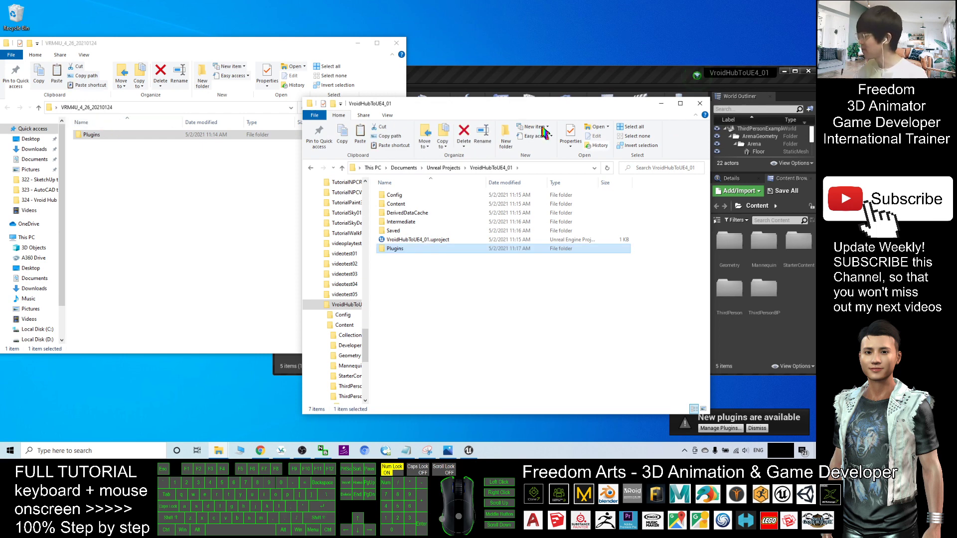
Close the Unreal Editor and reopen VroidHubToUE4_01.uproject
{"action": "left_click_drag", "start_coordinate": [528, 103], "coordinate": [394, 144]}
{"action": "left_click", "coordinate": [498, 79]}
{"action": "left_click_drag", "start_coordinate": [499, 80], "coordinate": [371, 49]}
{"action": "left_click", "coordinate": [683, 43]}
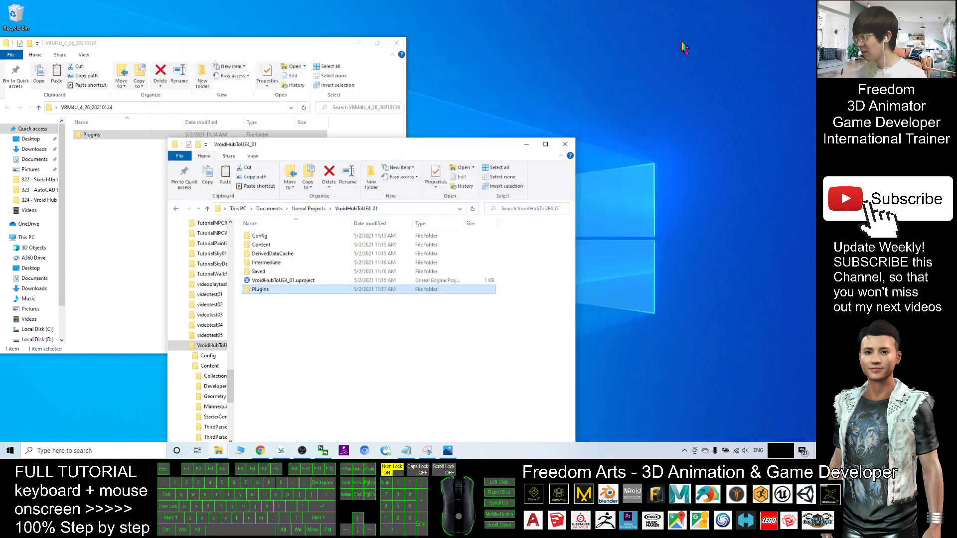
{"action": "left_click_drag", "start_coordinate": [466, 144], "coordinate": [493, 83]}
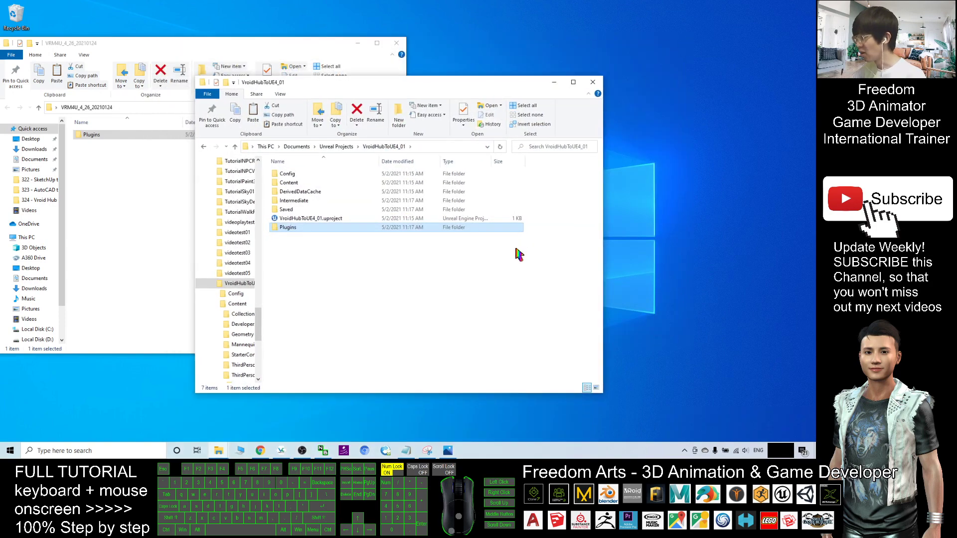
{"action": "double_click", "coordinate": [294, 219]}
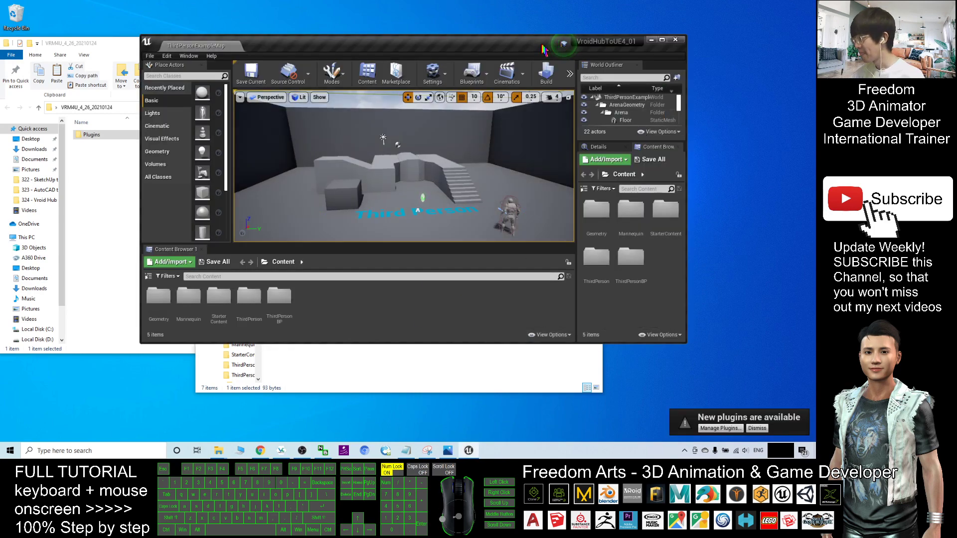
Maximize the editor, search 'vrm' in Edit > Plugins, and tick Enabled on VRM4U
{"action": "left_click_drag", "start_coordinate": [521, 47], "coordinate": [372, 2]}
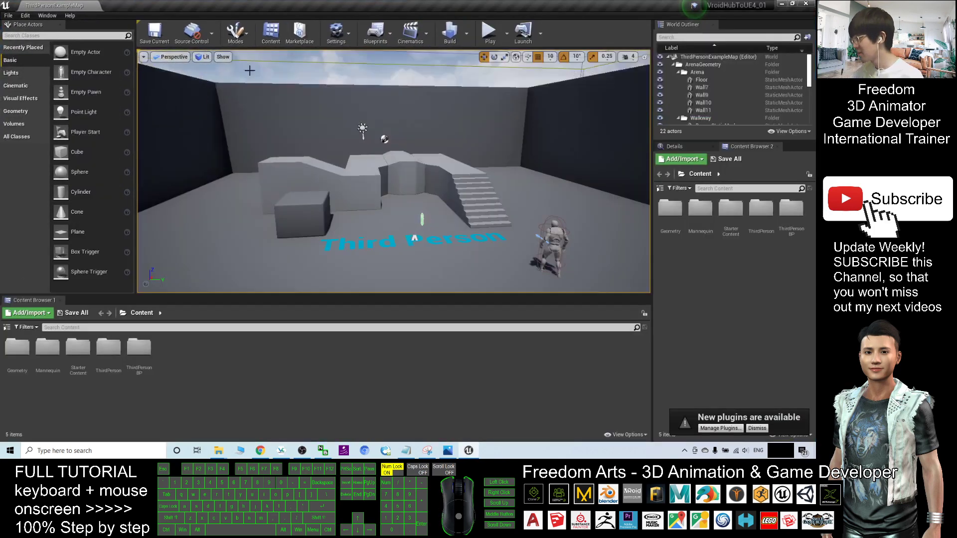
{"action": "left_click", "coordinate": [25, 15]}
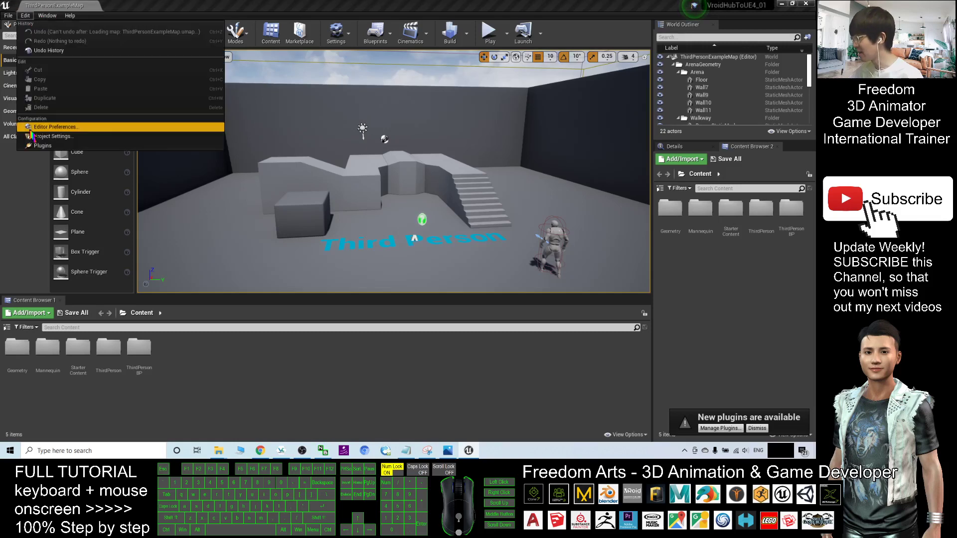
{"action": "left_click", "coordinate": [40, 147]}
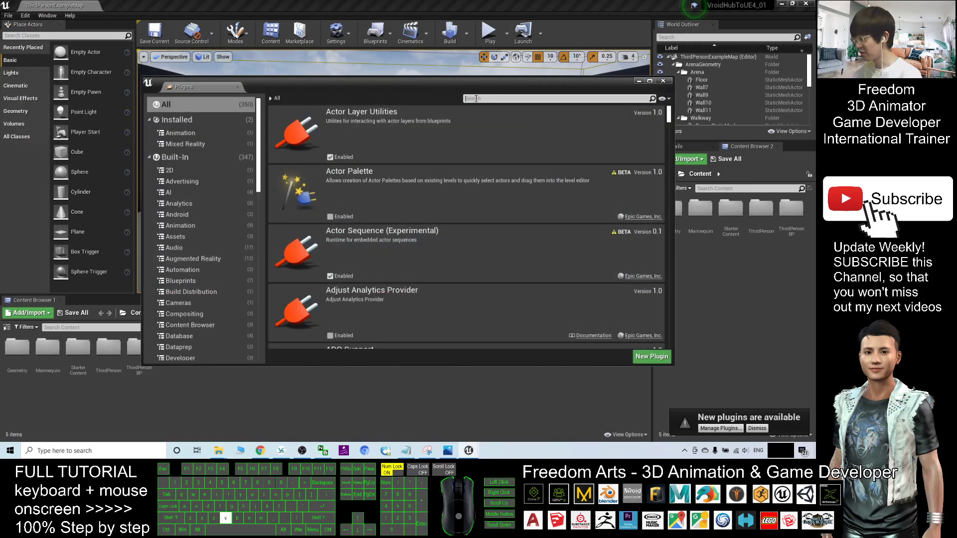
{"action": "type", "text": "vrm"}
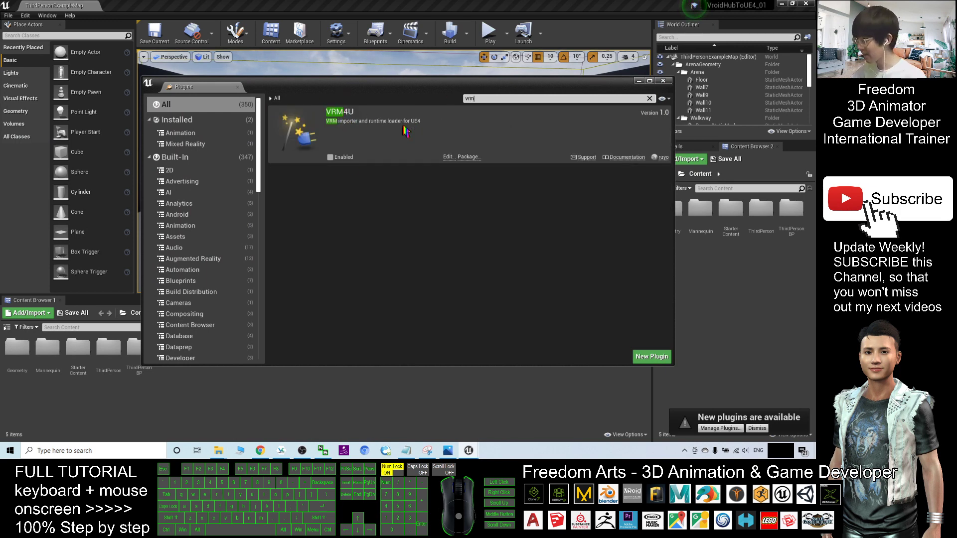
{"action": "left_click", "coordinate": [330, 158]}
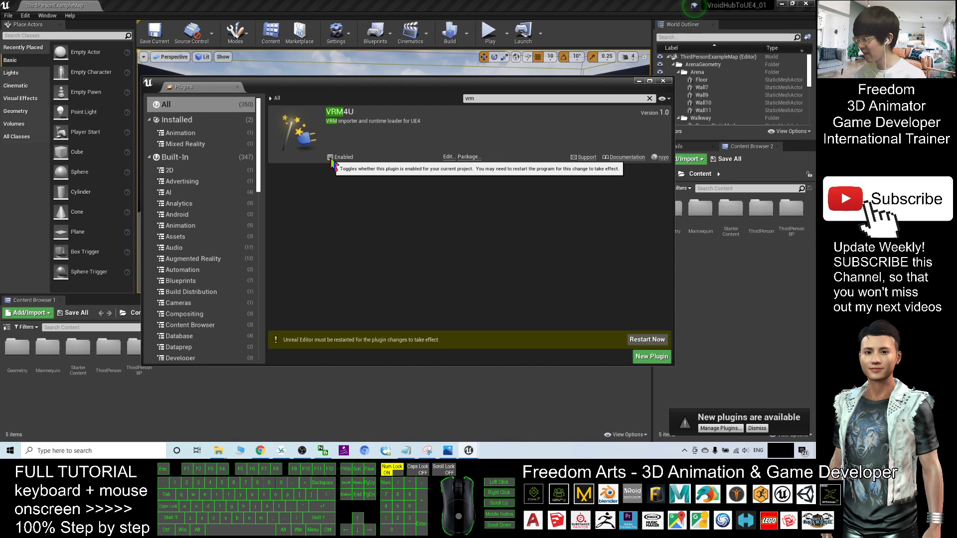